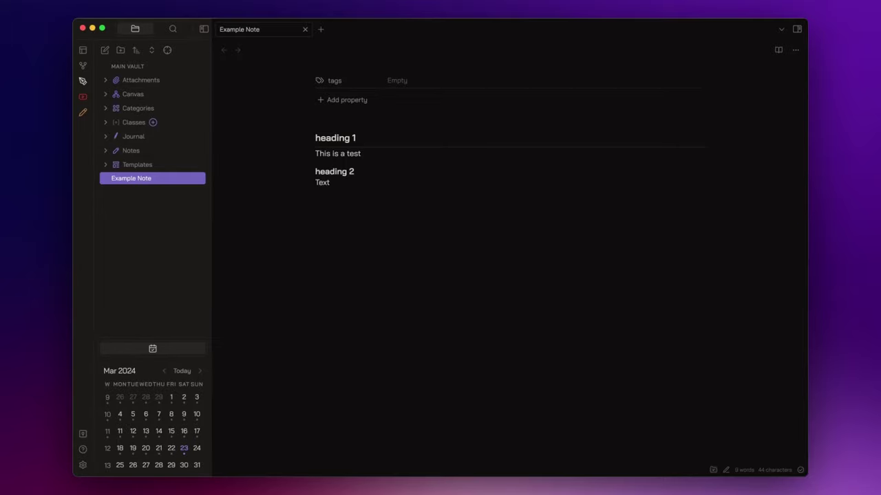
- Find 'commander' in the community plugins browser and open the Commander plugin's options
key("super+comma")
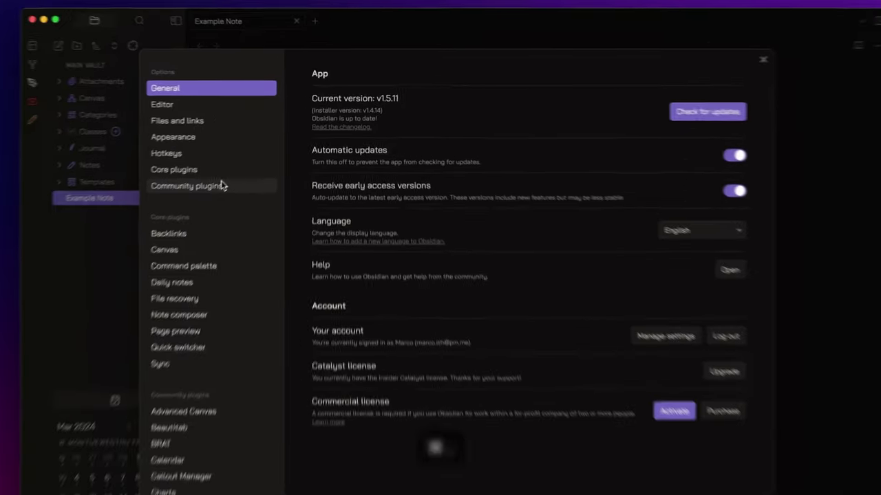
left_click(221, 186)
left_click(679, 113)
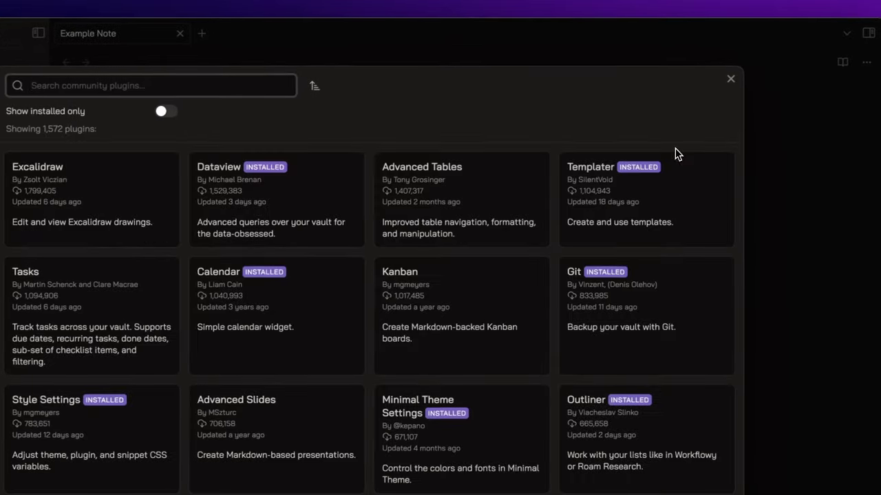
type("commander")
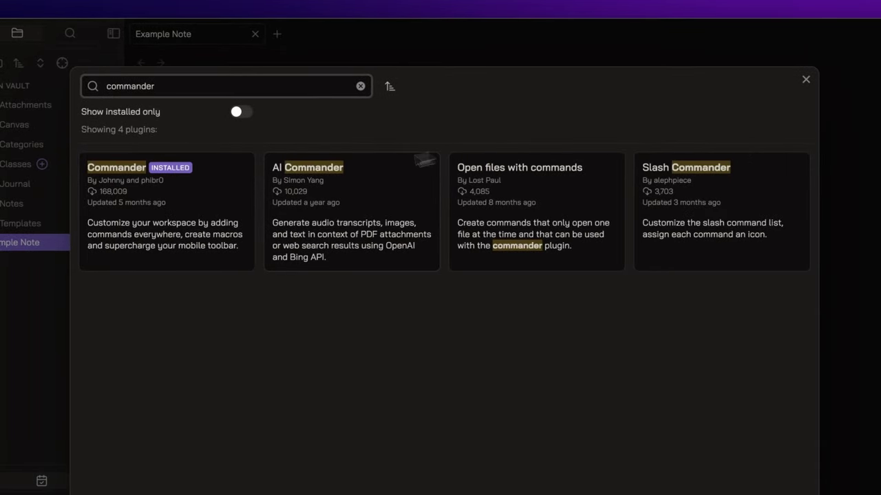
left_click(247, 205)
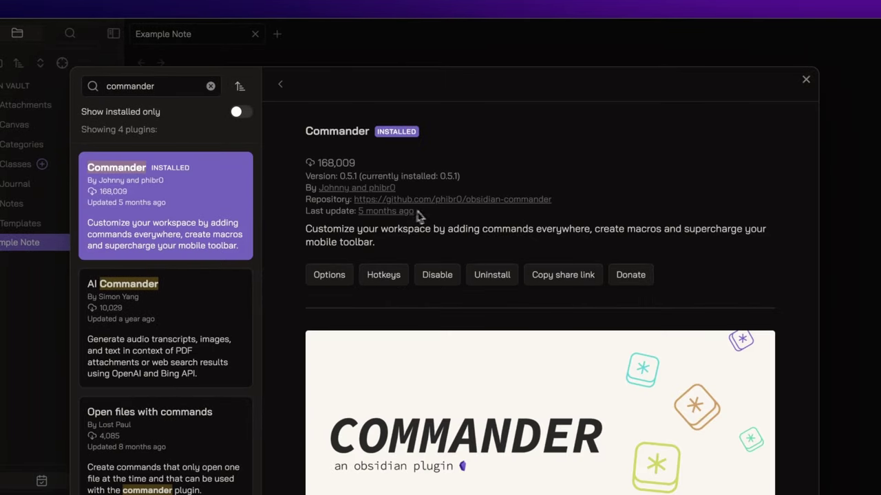
left_click(348, 275)
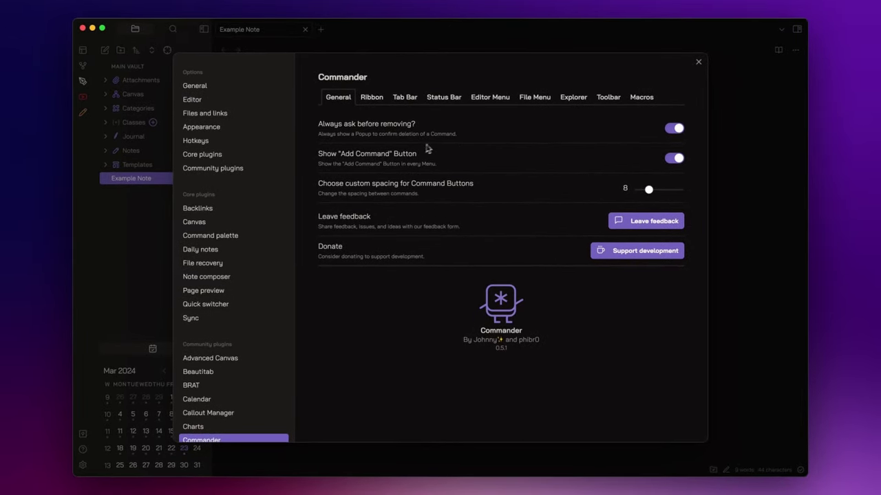
- Review Commander's Ribbon, Tab Bar, Status Bar, Editor Menu and File Menu tabs, then close settings
left_click(372, 99)
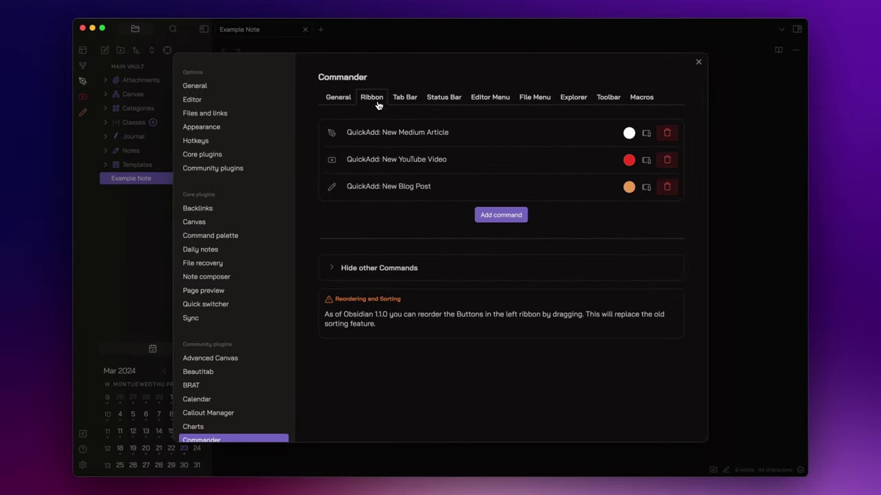
left_click(406, 99)
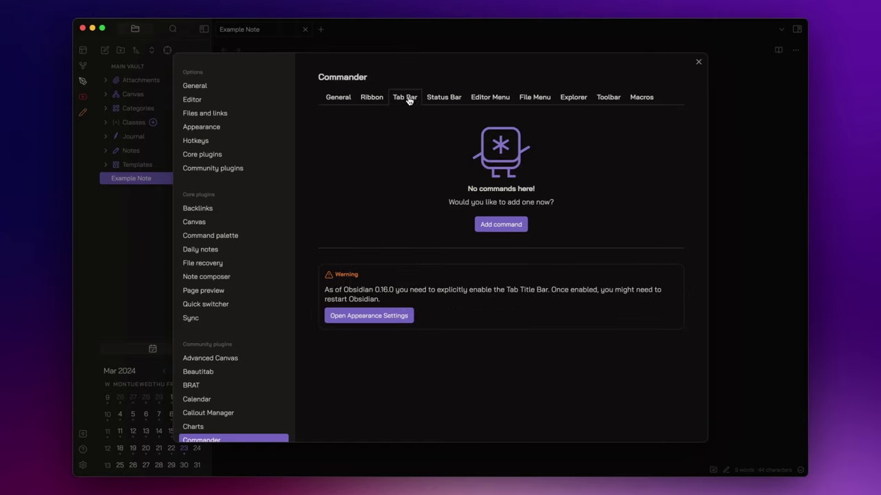
left_click(445, 99)
left_click(485, 101)
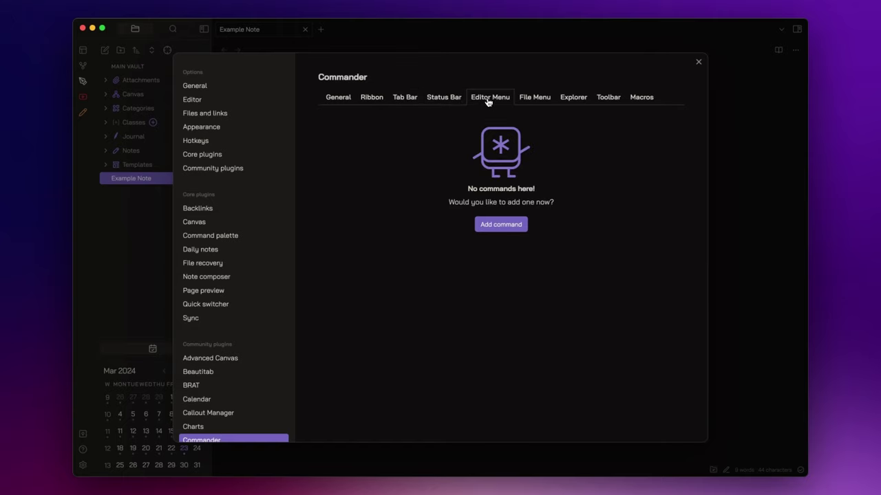
left_click(530, 103)
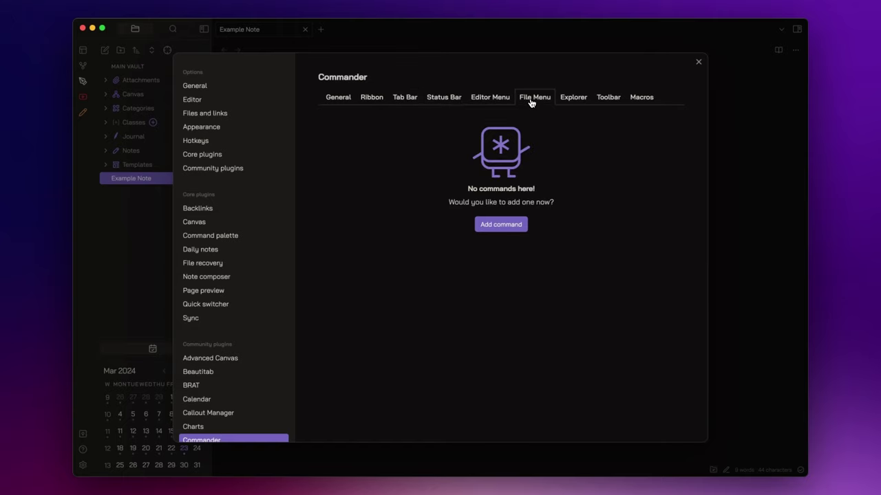
left_click(339, 98)
key("Escape")
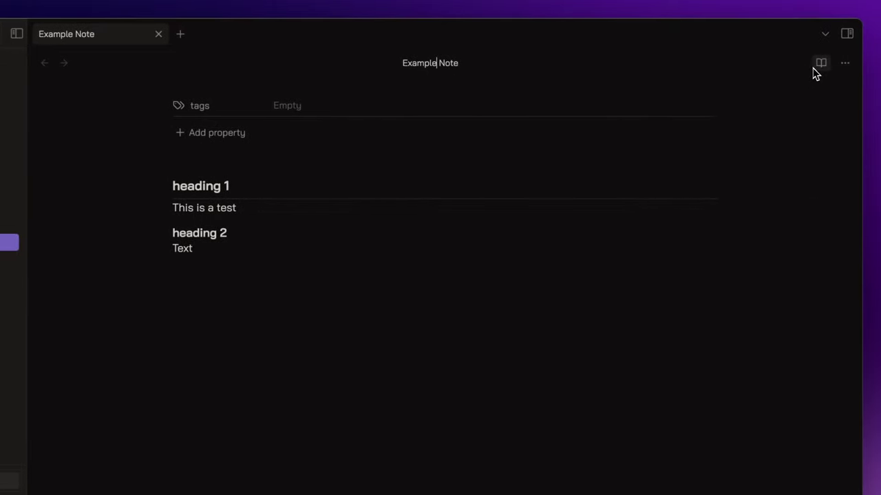
left_click(841, 68)
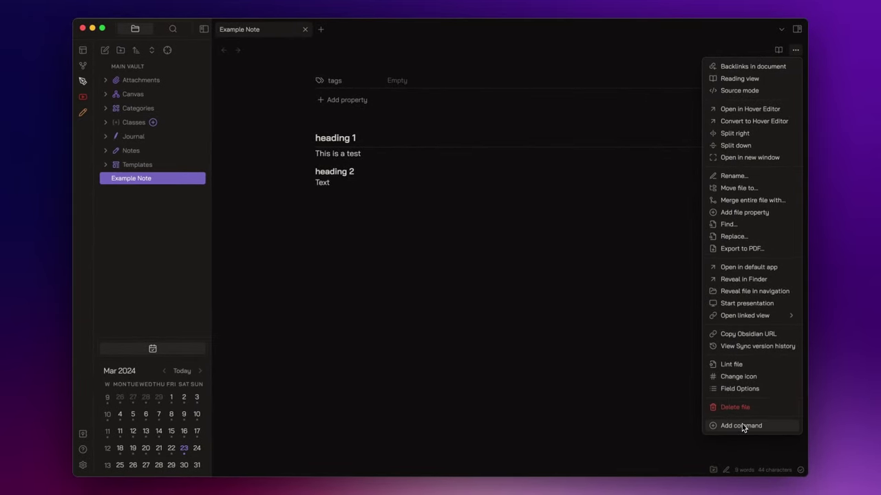
left_click(649, 365)
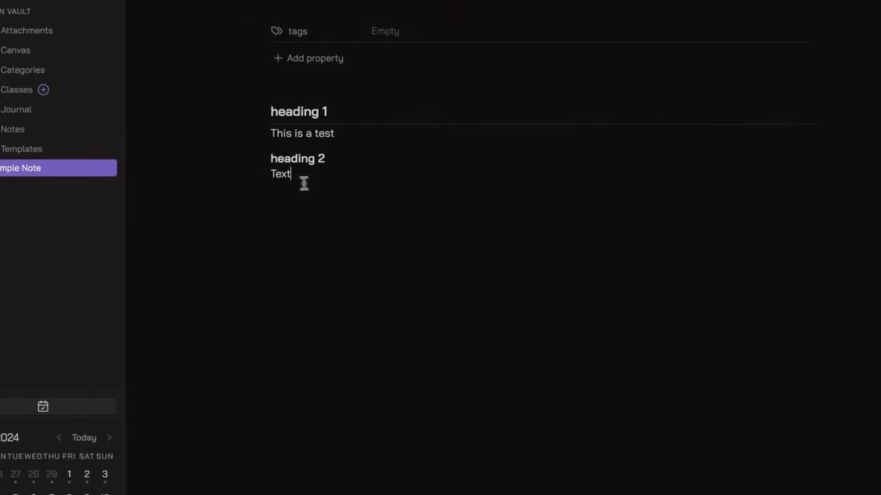
double_click(276, 171)
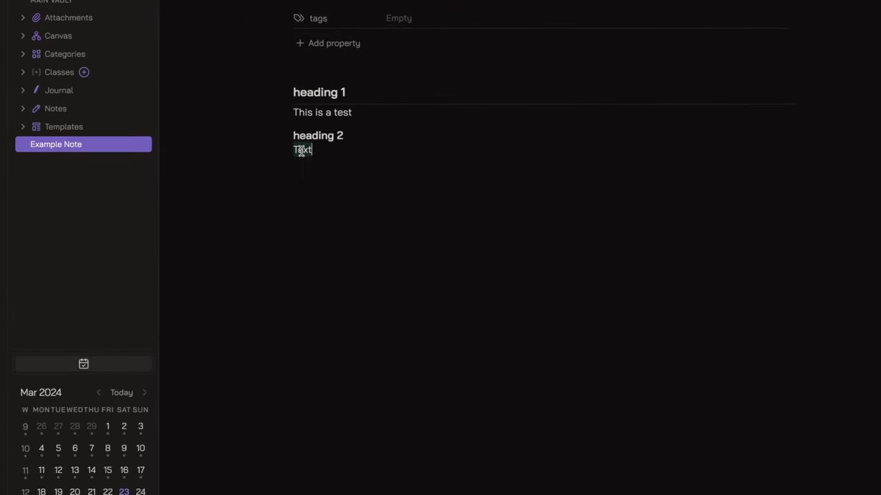
right_click(300, 152)
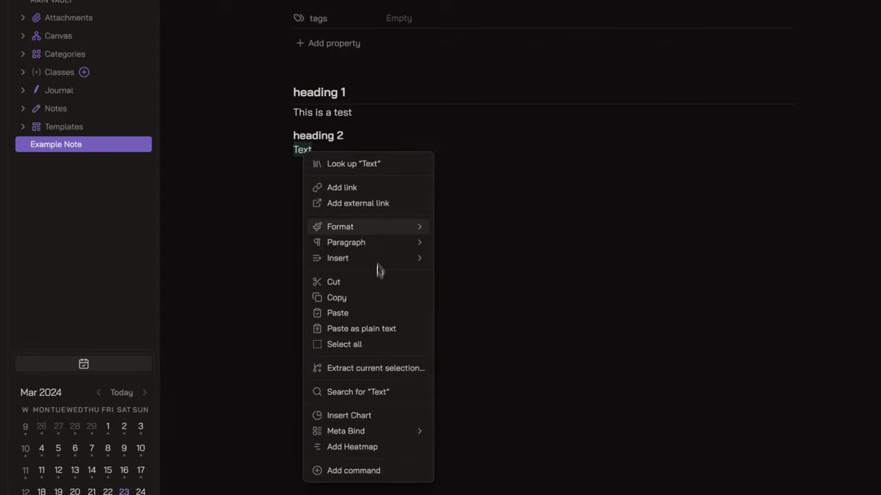
left_click(478, 264)
double_click(478, 264)
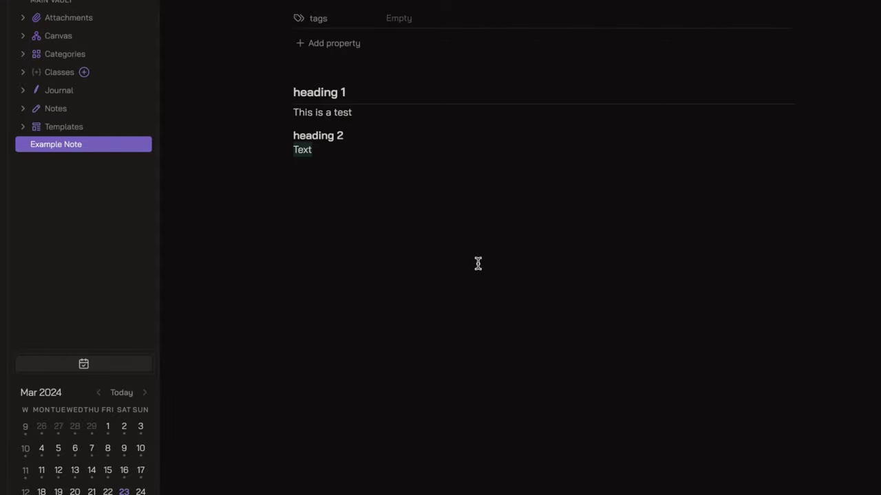
left_click(478, 263)
right_click(478, 264)
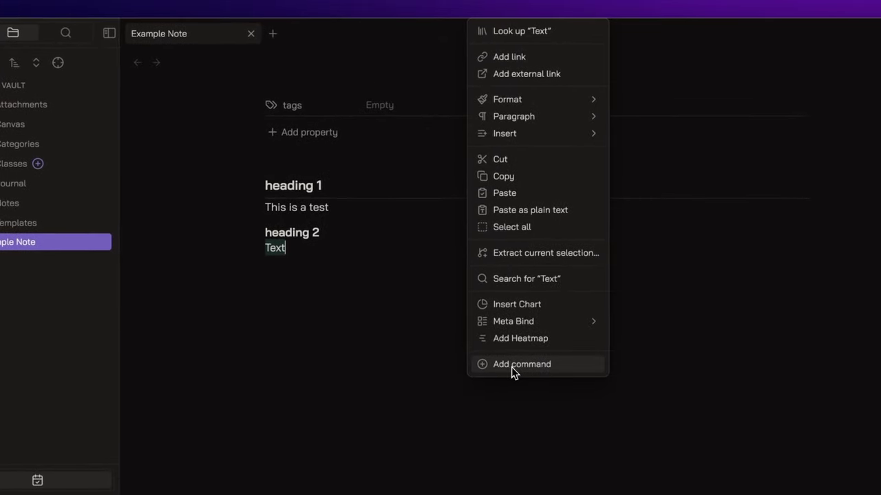
left_click(403, 340)
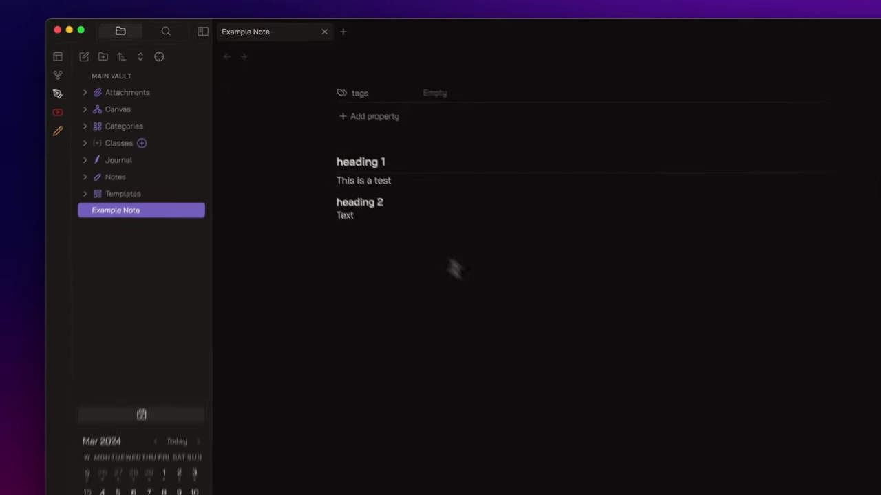
key("super+comma")
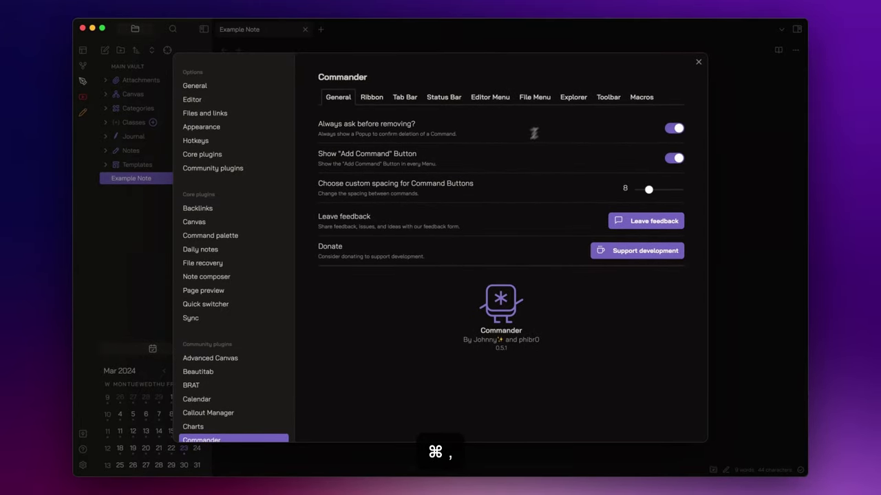
left_click(608, 101)
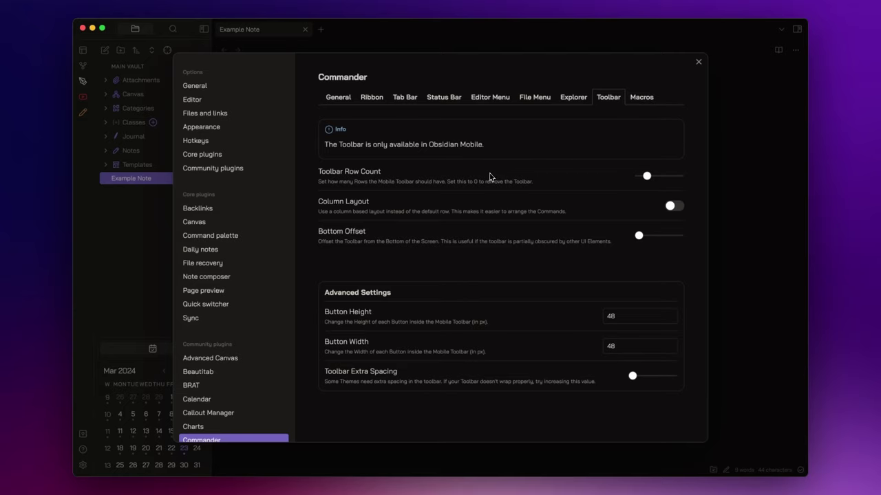
key("Escape")
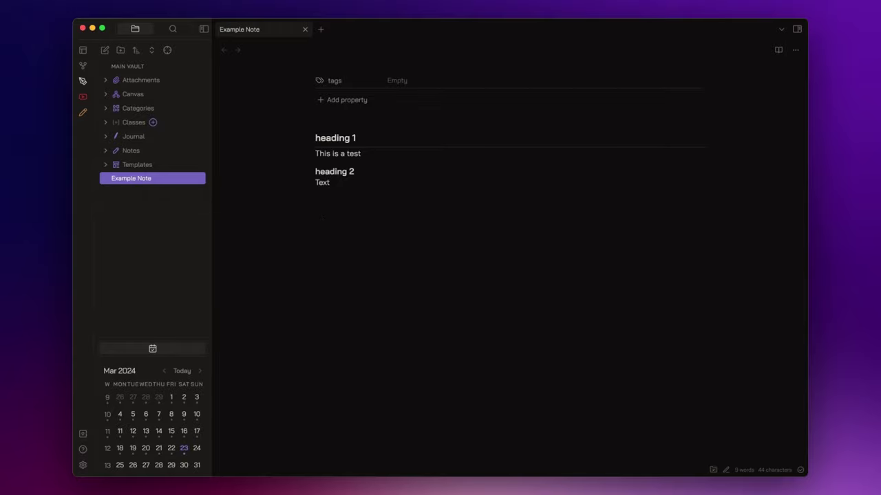
- Add QuickAdd: New Twitter Thread as a Commander ribbon command with the Twitter icon
key("super+comma")
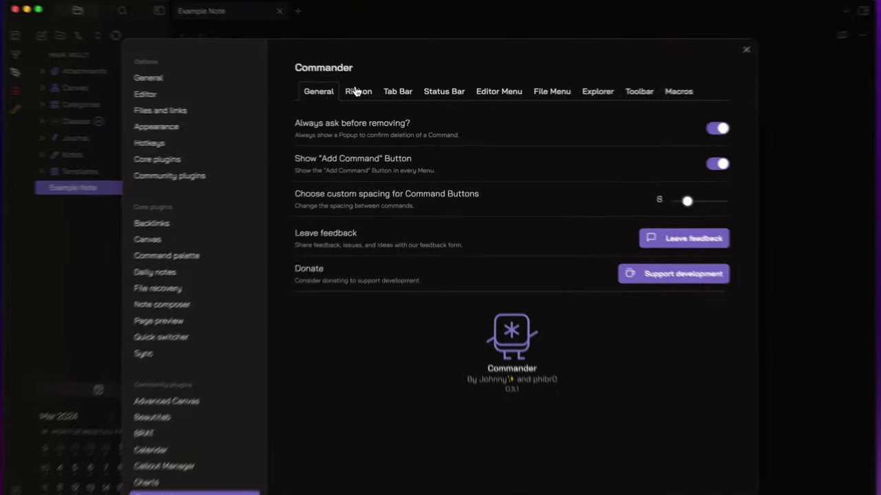
left_click(372, 97)
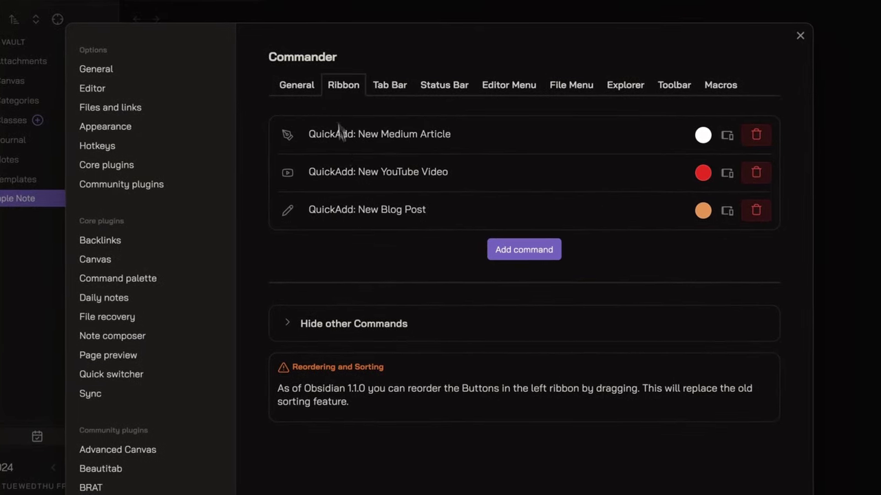
left_click(530, 259)
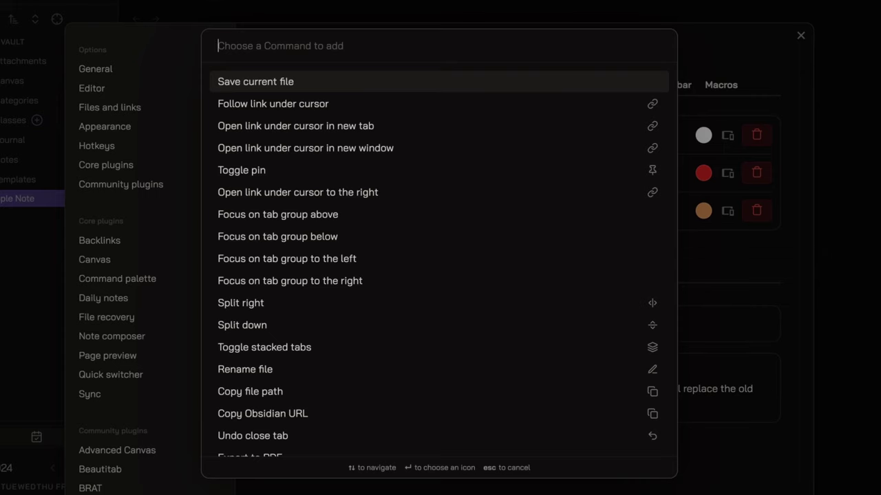
type("twitt")
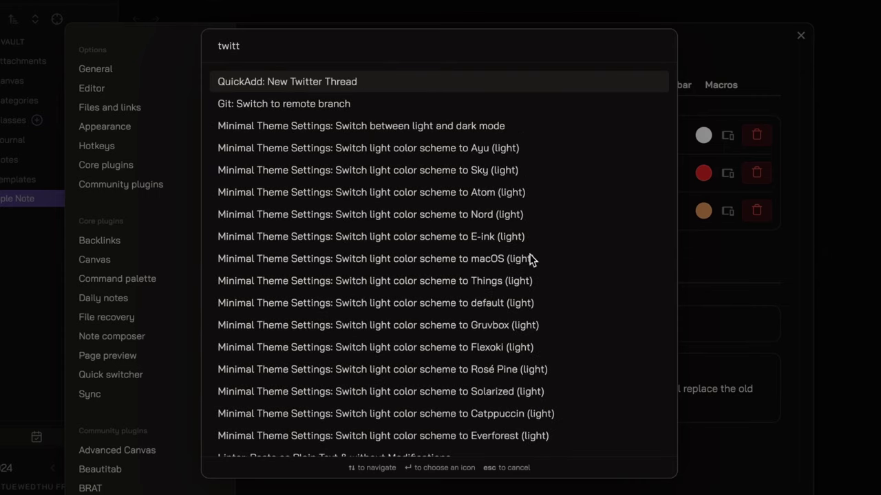
left_click(476, 81)
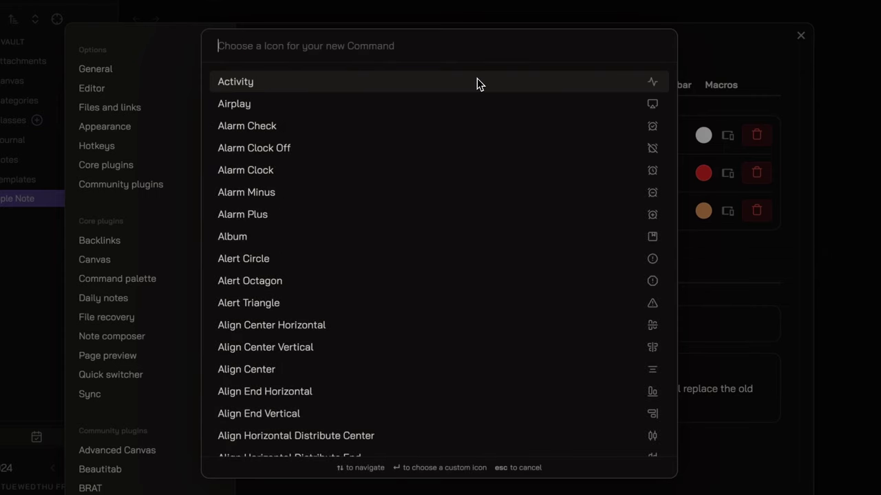
type("twitter")
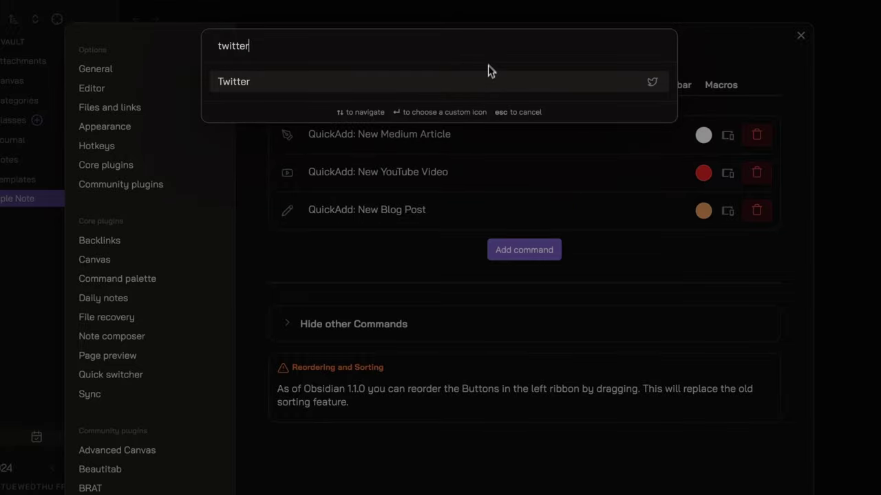
left_click(485, 78)
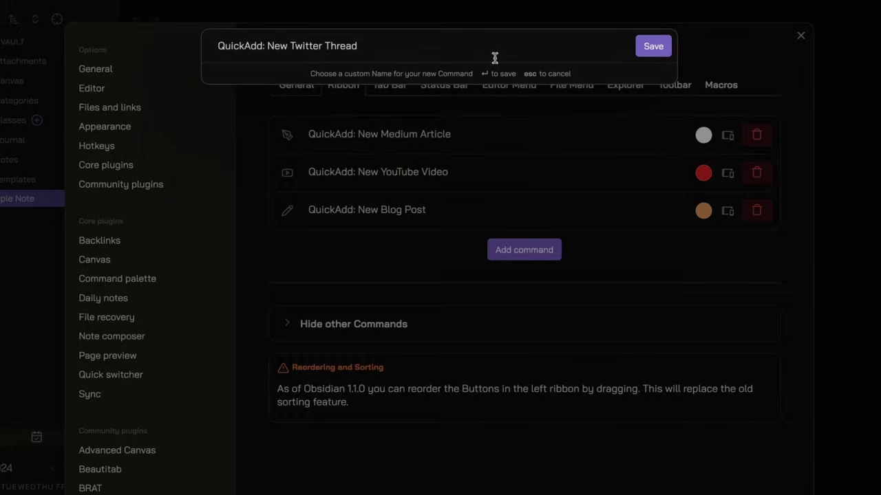
double_click(493, 58)
left_click(643, 47)
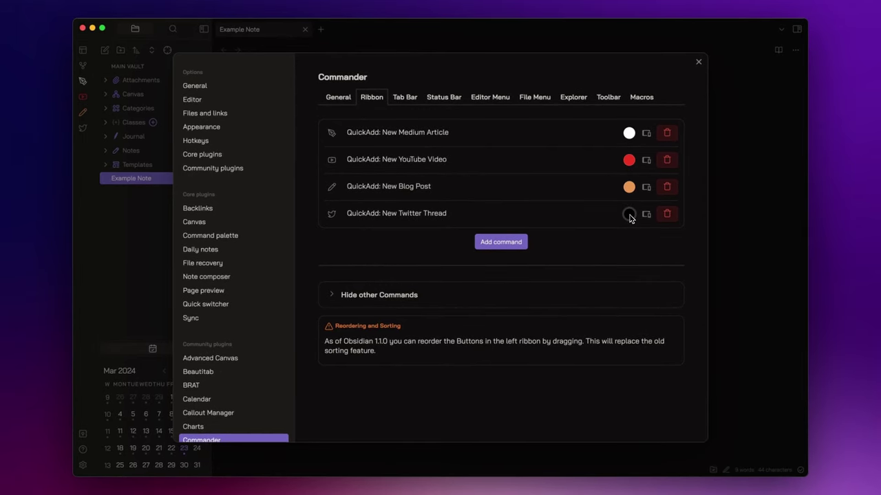
- Colour the Twitter Thread ribbon button teal (17/167/157) and close settings
left_click(629, 214)
left_click(699, 299)
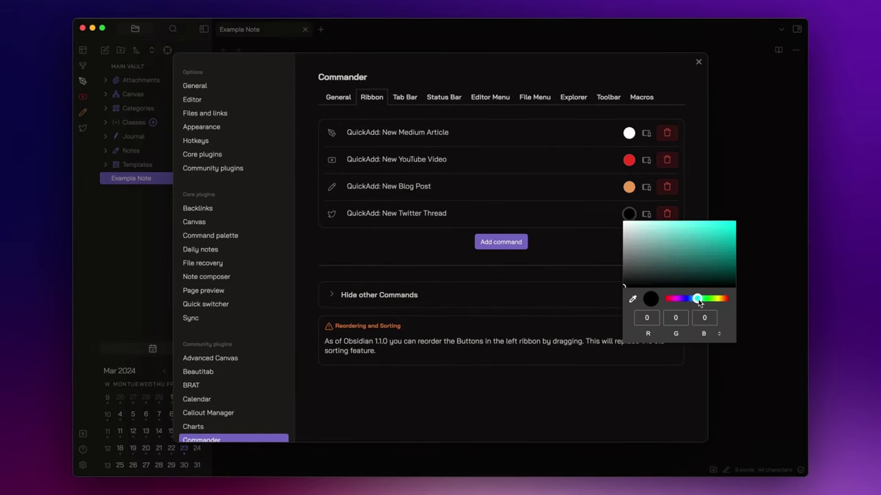
left_click_drag(714, 246, 723, 244)
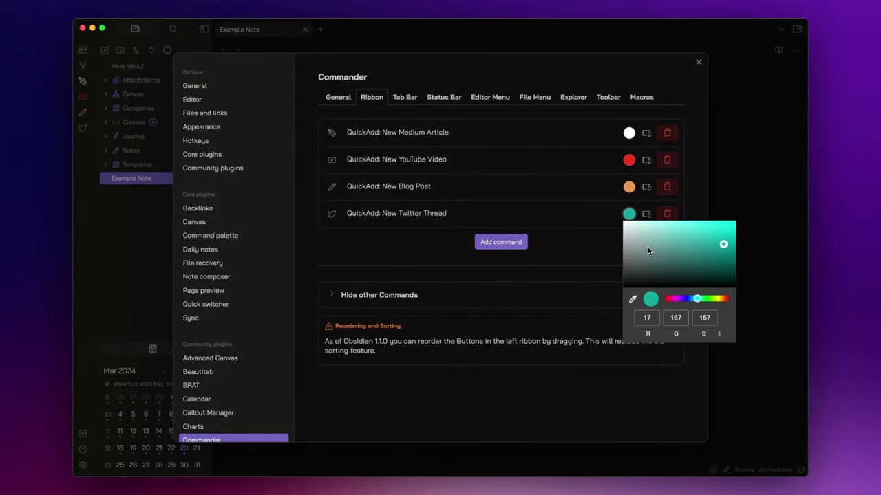
left_click(604, 218)
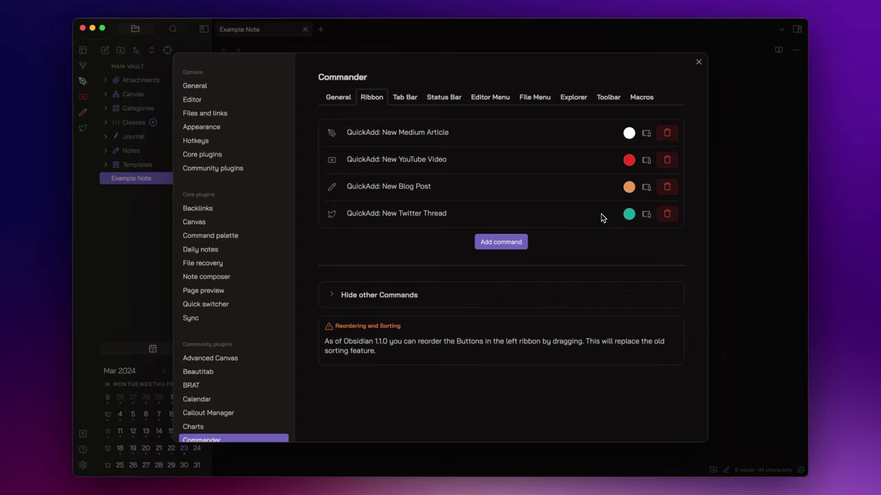
key("Escape")
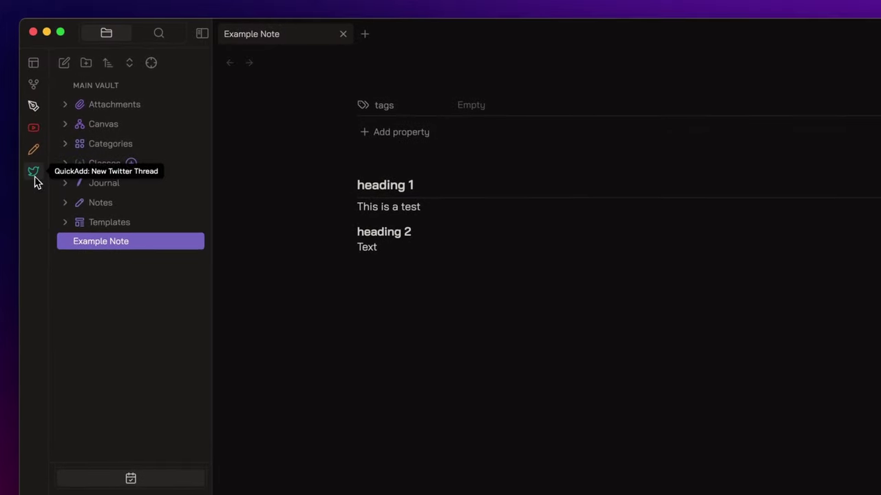
- Create a new Twitter Thread note from the Twitter ribbon button, then reopen settings
left_click(34, 173)
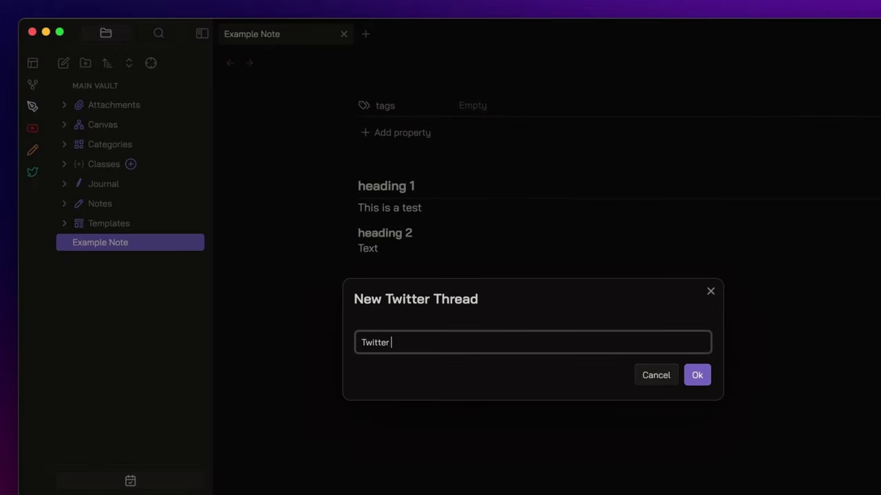
key("Return")
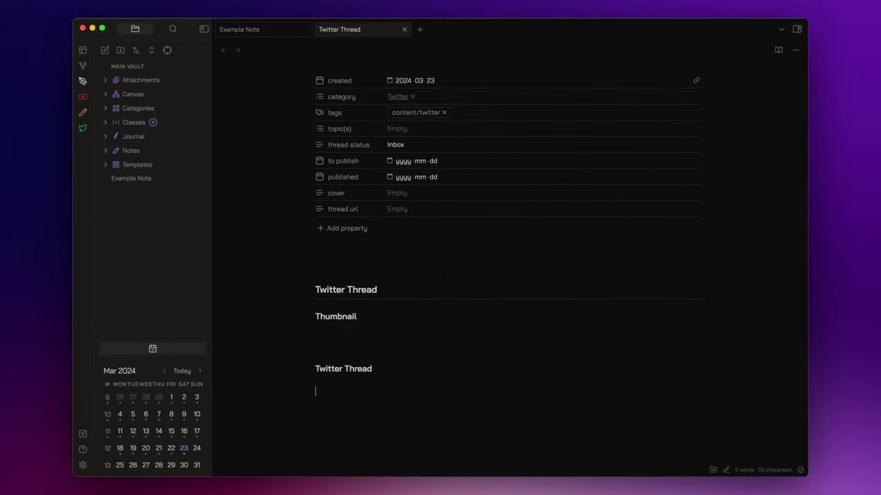
key("super+comma")
scroll(222, 309, "down", 5)
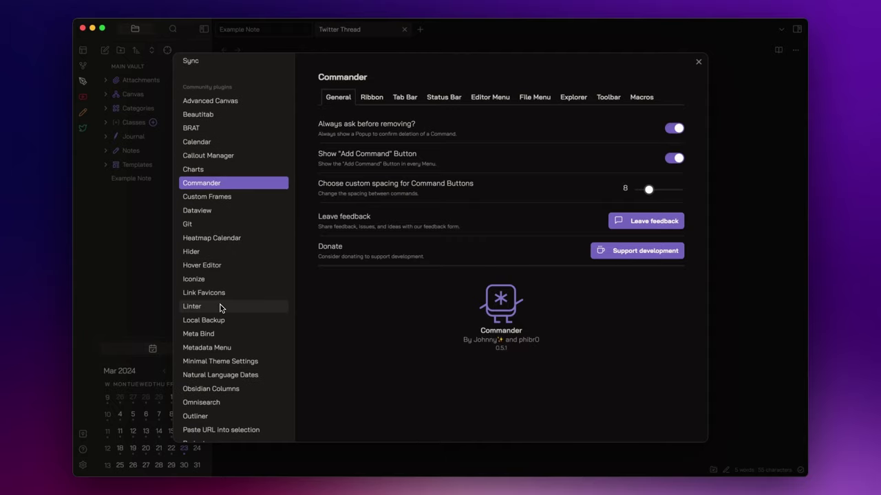
- Open Linter's settings and browse its YAML, Footnote, Content, Spacing and Heading rules, ending on YAML
left_click(193, 307)
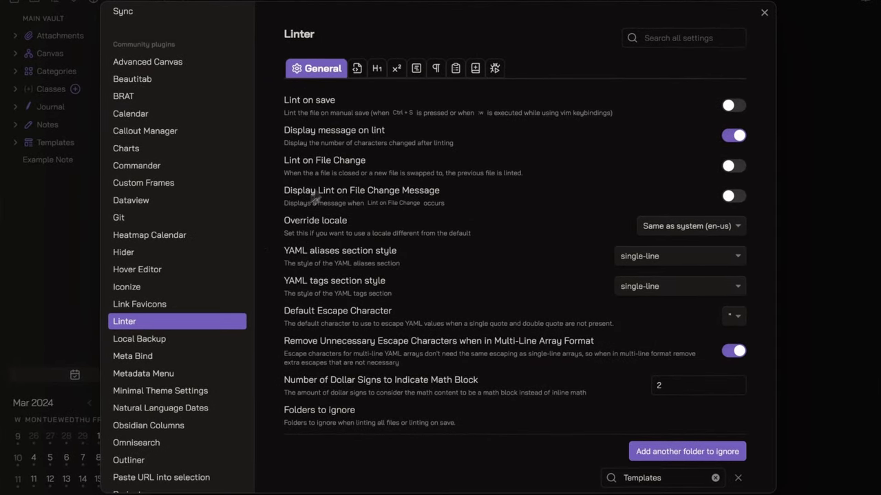
left_click(357, 69)
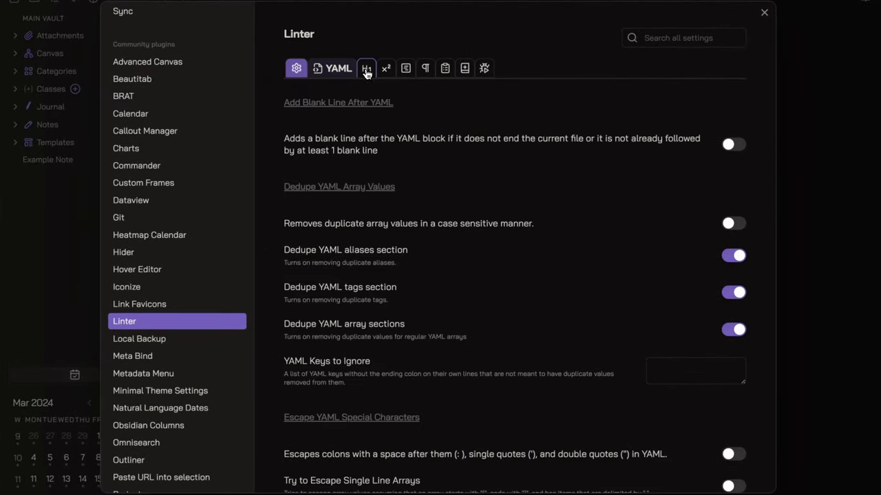
left_click(384, 71)
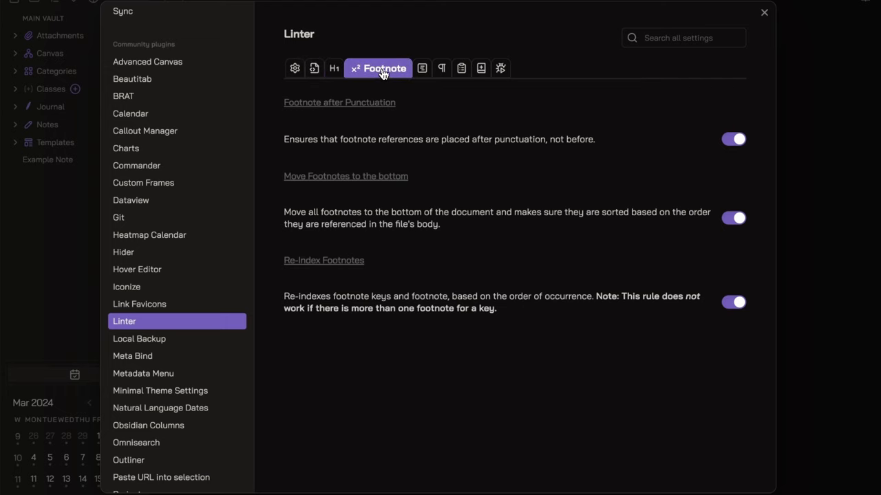
left_click(418, 69)
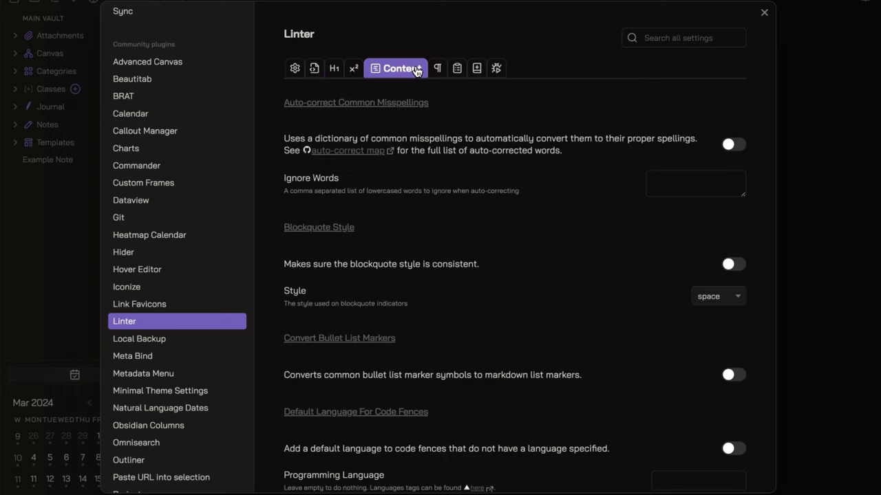
left_click(439, 69)
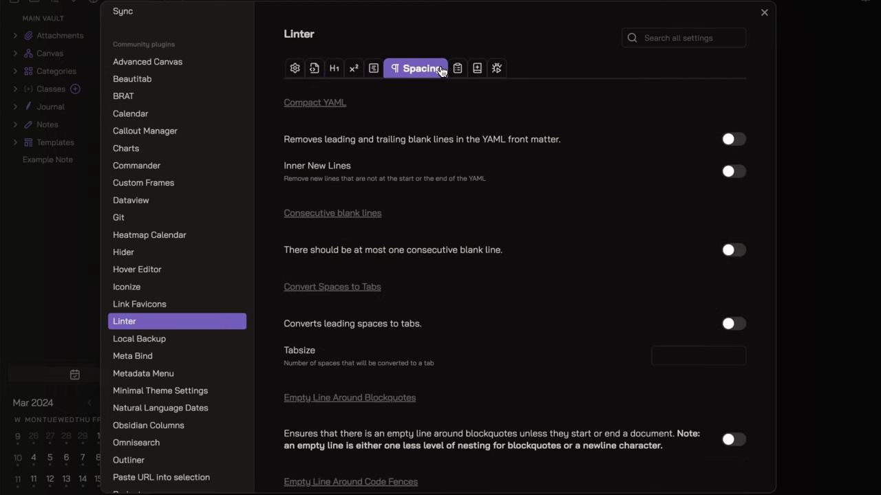
left_click(334, 68)
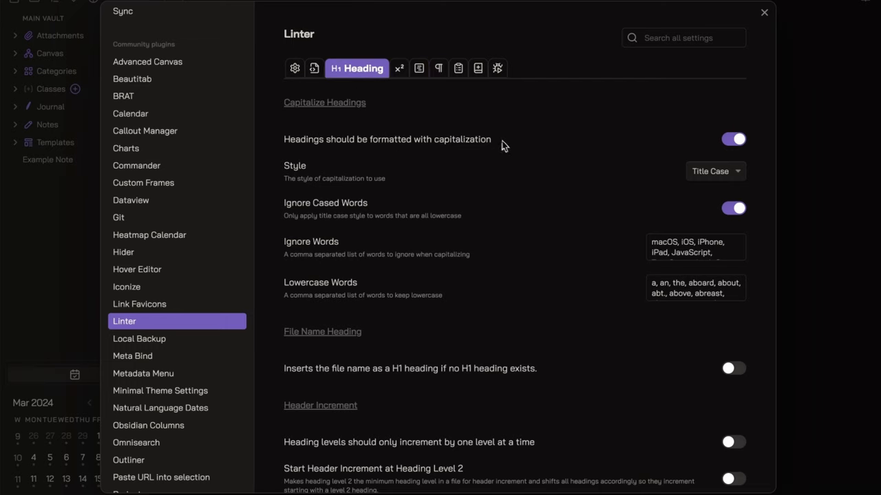
left_click(440, 71)
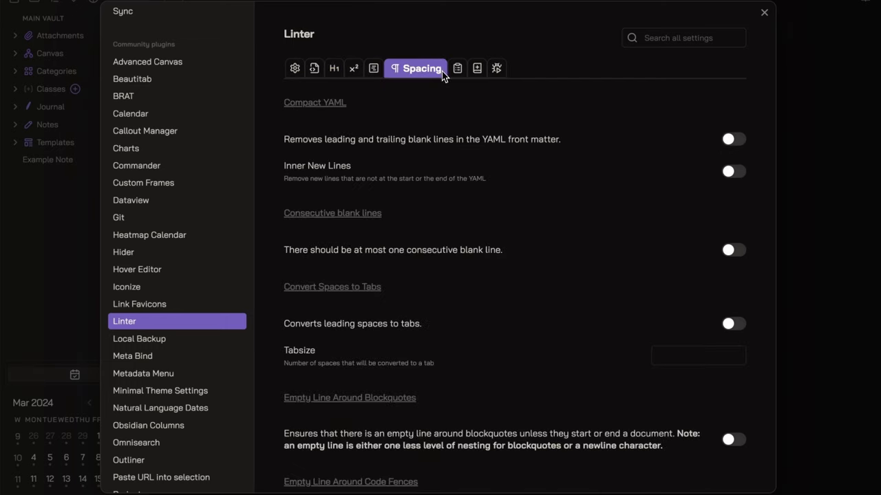
scroll(471, 240, "down", 10)
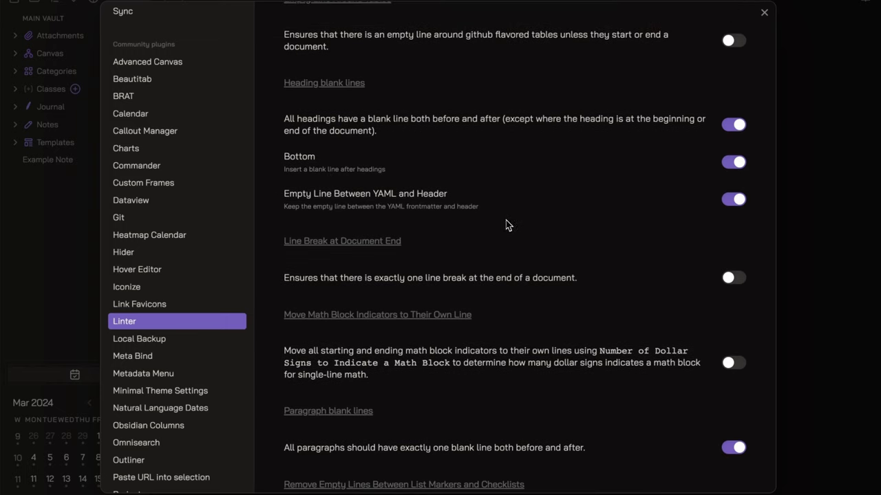
scroll(508, 232, "down", 5)
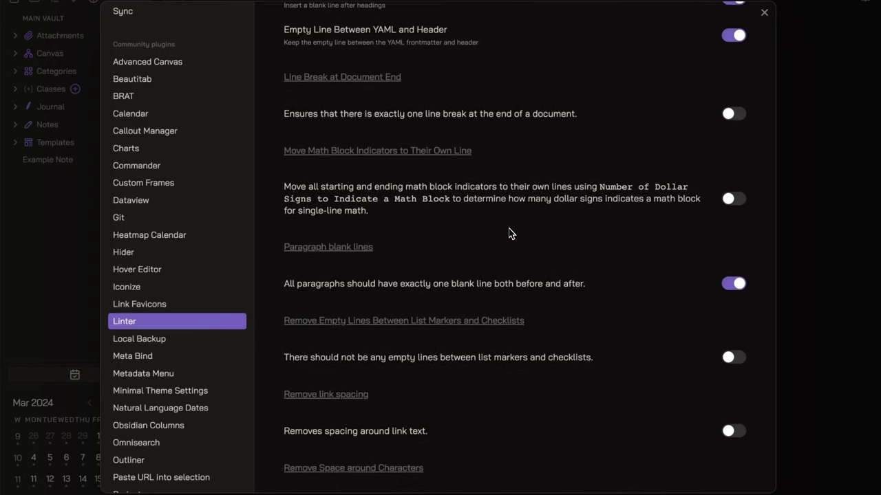
scroll(510, 227, "up", 10)
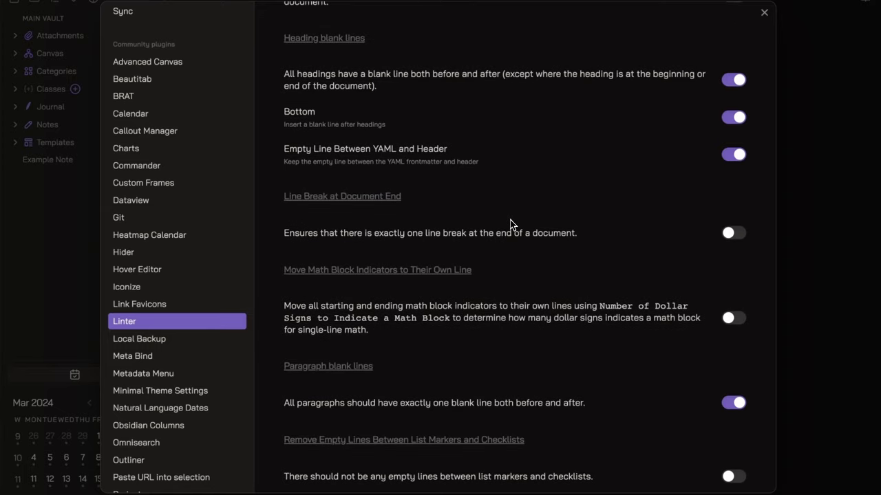
scroll(509, 224, "up", 5)
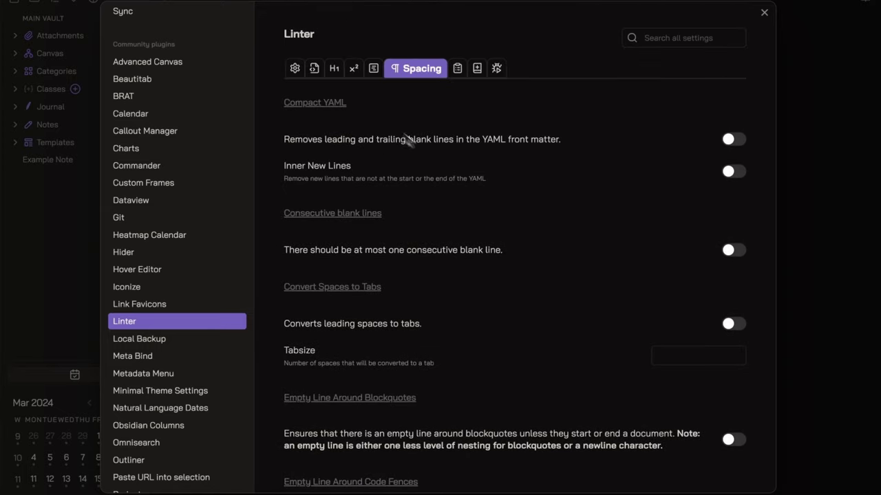
left_click(318, 71)
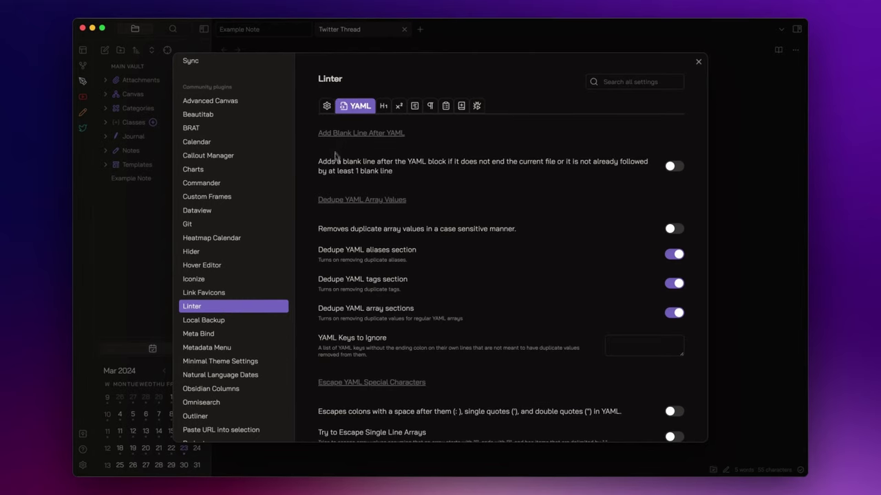
- Run 'Linter: Lint the current file' on Example Note from the command palette
key("Escape")
left_click(264, 35)
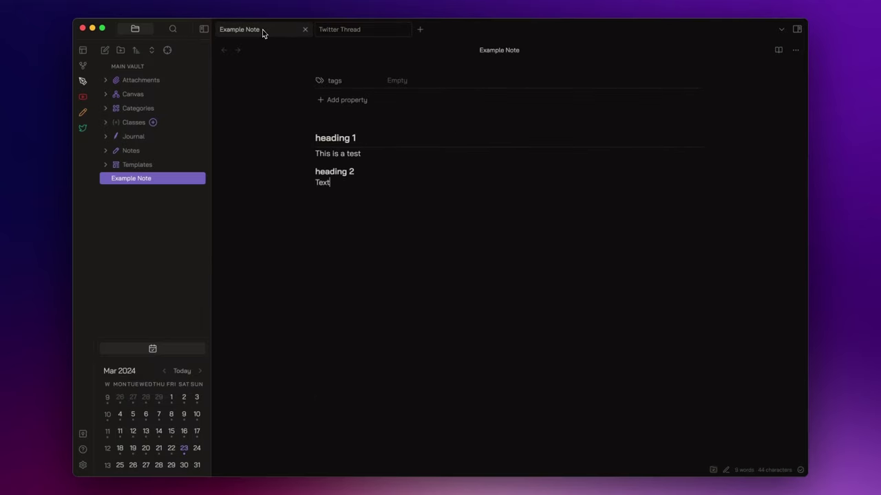
left_click(381, 186)
key("super+p")
type("lint")
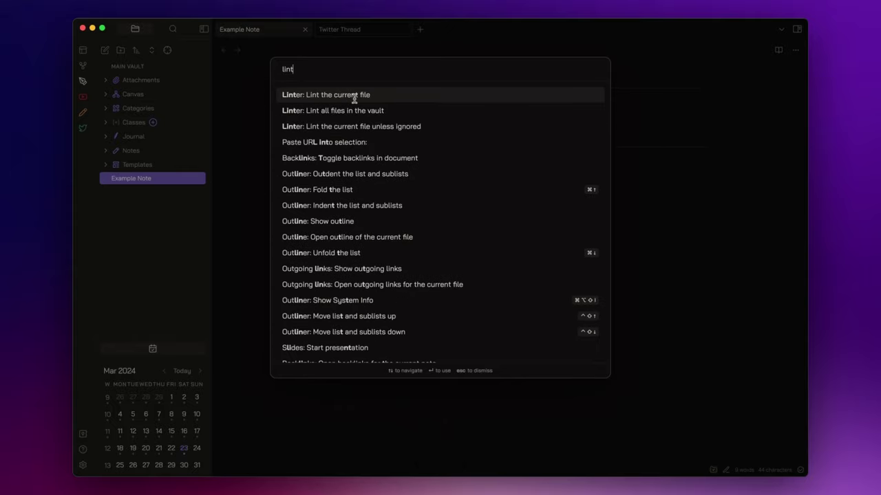
left_click(311, 95)
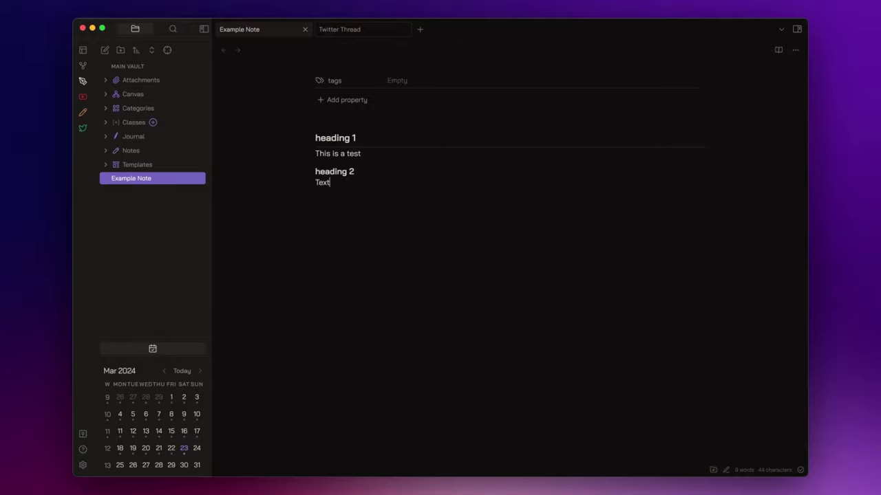
- Add 'Linter: Lint the current file' to Commander's tab bar and use it to lint Example Note
key("super+comma")
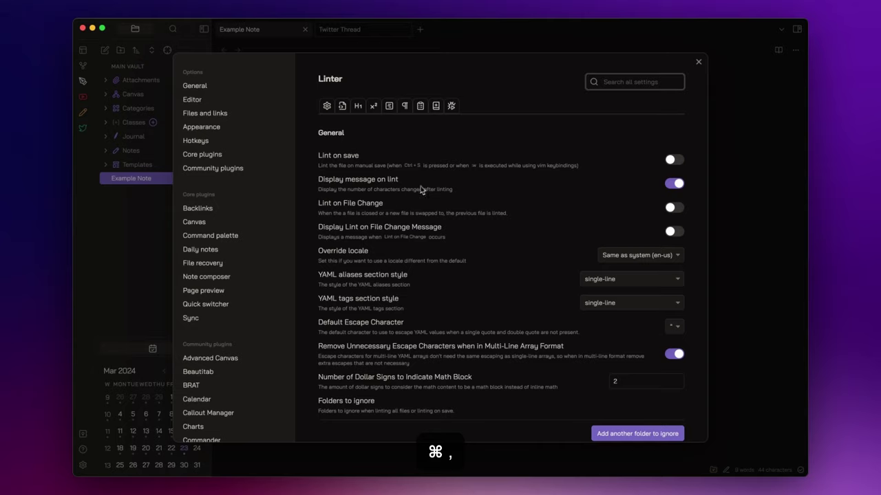
left_click(214, 438)
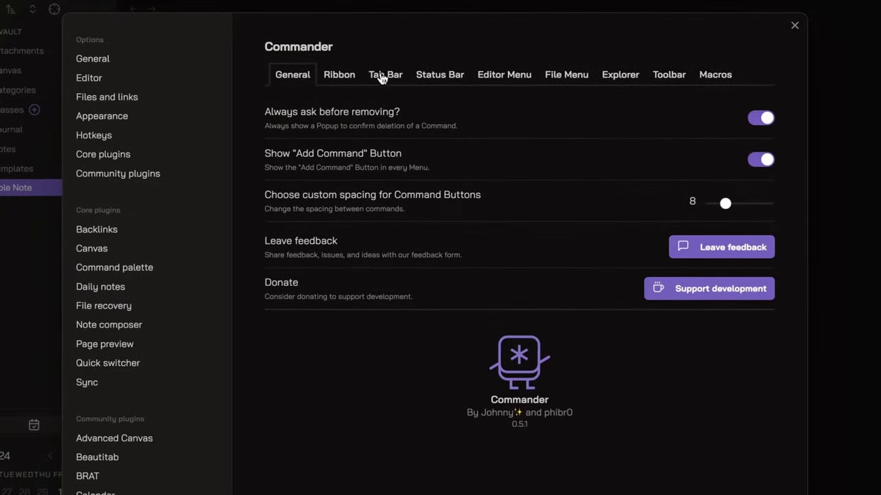
left_click(390, 80)
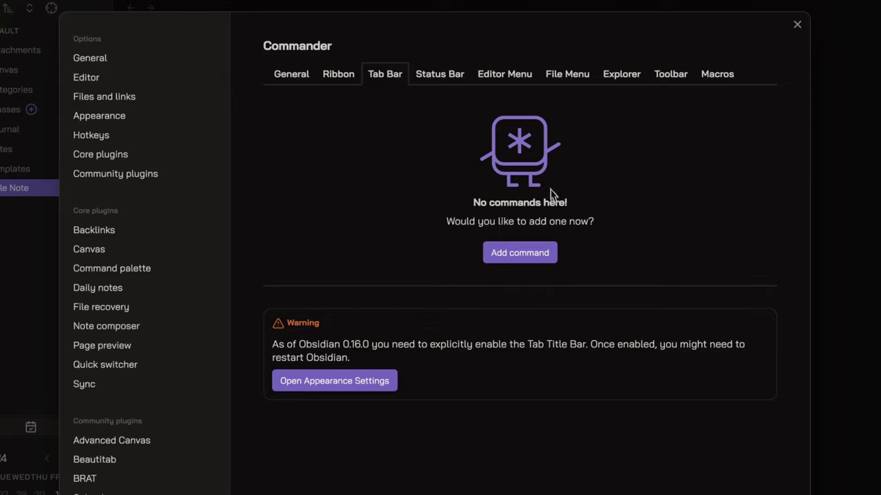
left_click(515, 260)
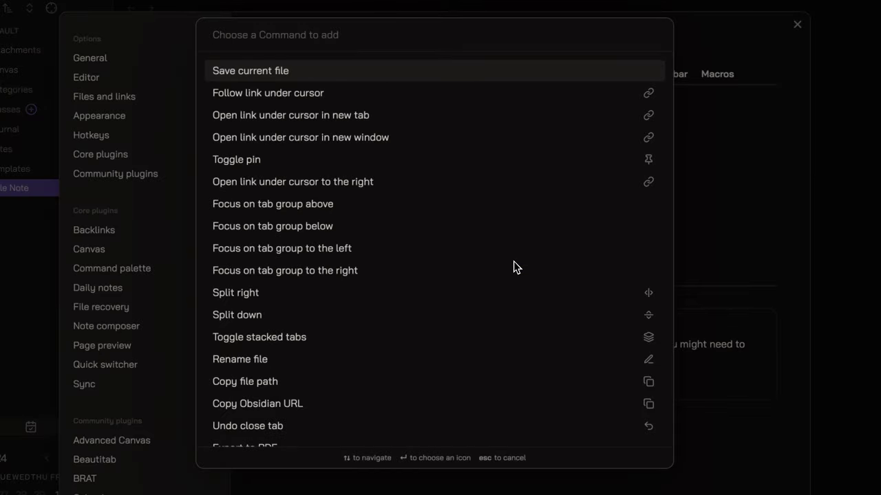
type("lint")
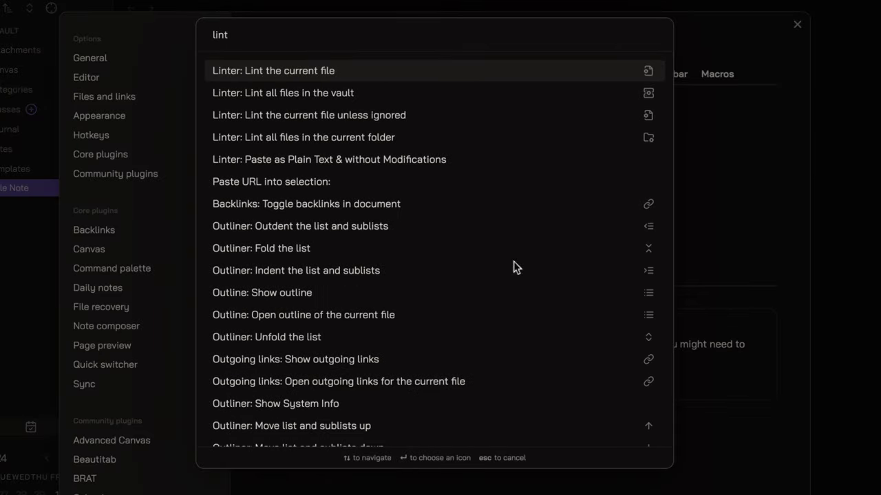
left_click(369, 73)
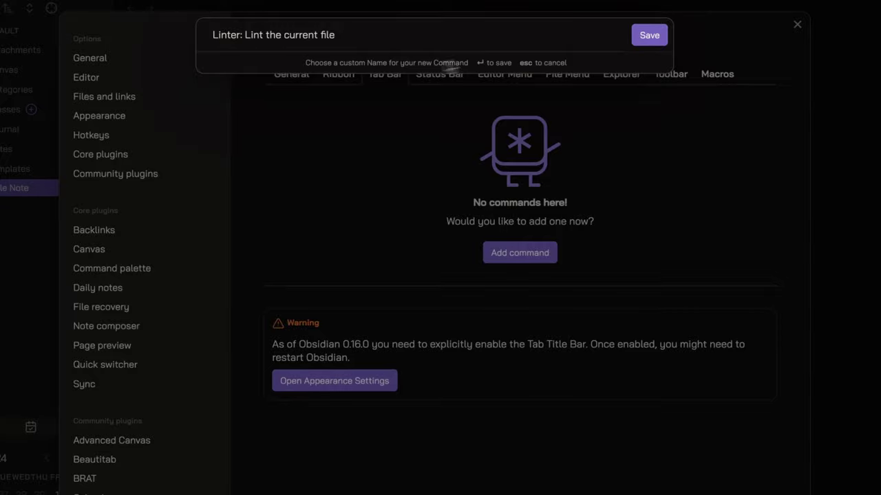
left_click(647, 36)
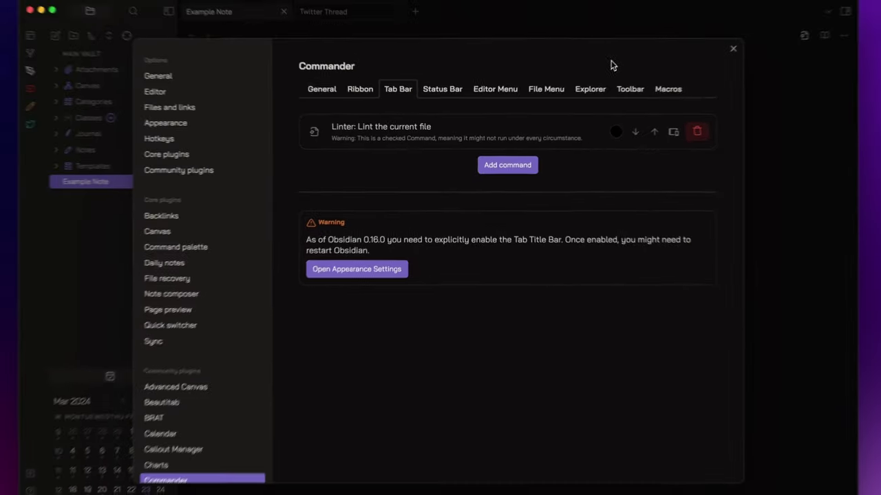
key("Escape")
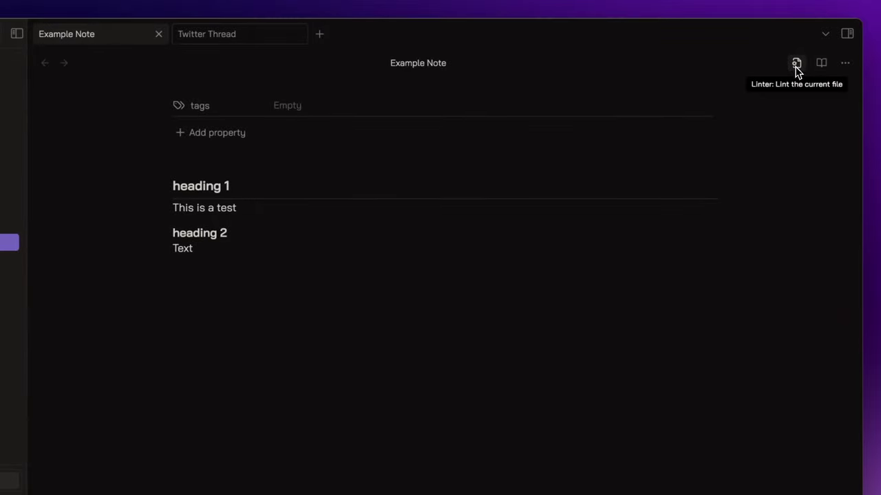
left_click(795, 64)
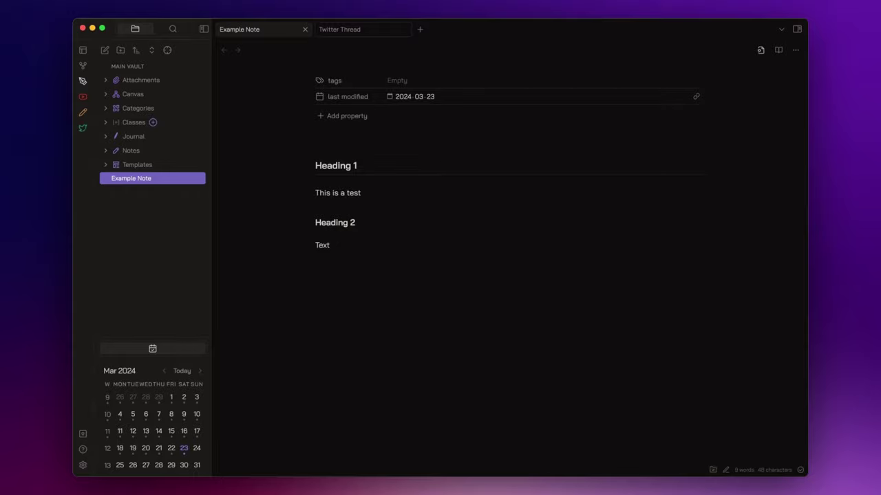
- Add Local Backup: Run local backup as a Save-icon file explorer button and run a vault backup
key("super+comma")
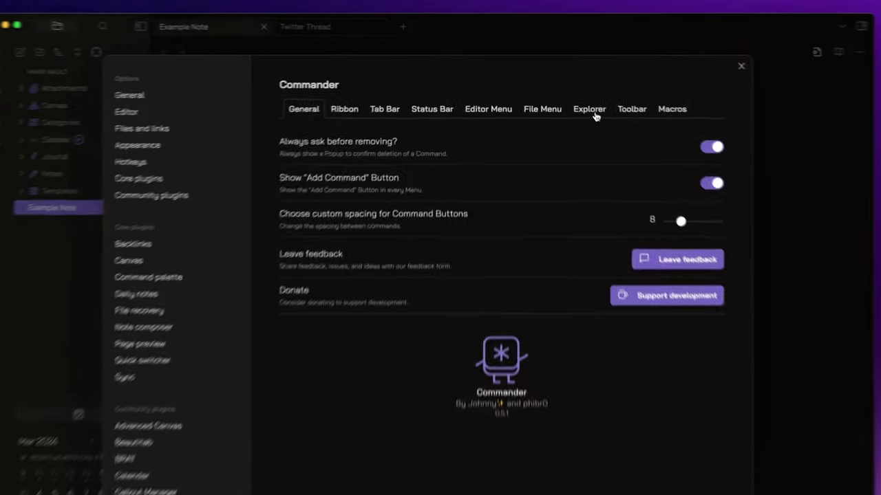
left_click(573, 97)
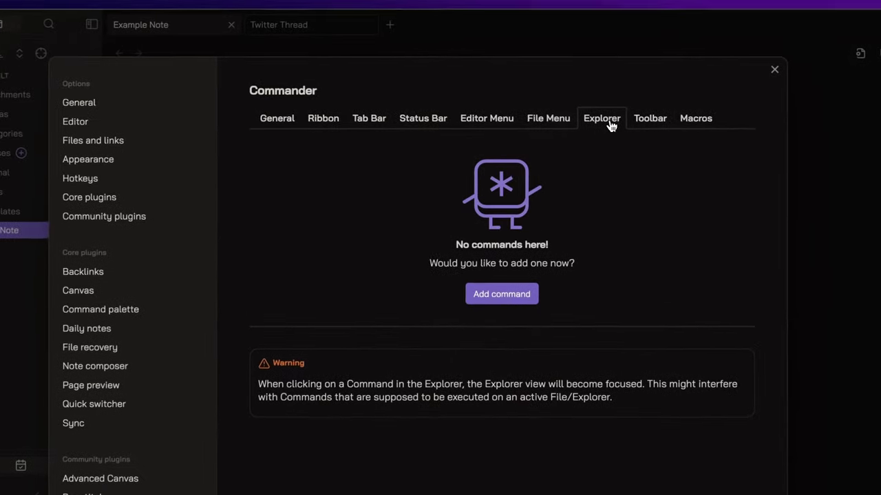
left_click(502, 300)
type("local")
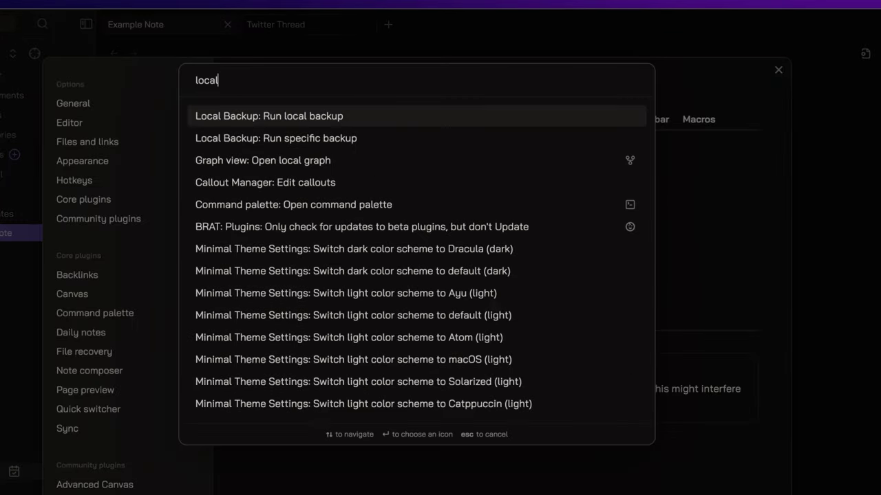
left_click(347, 117)
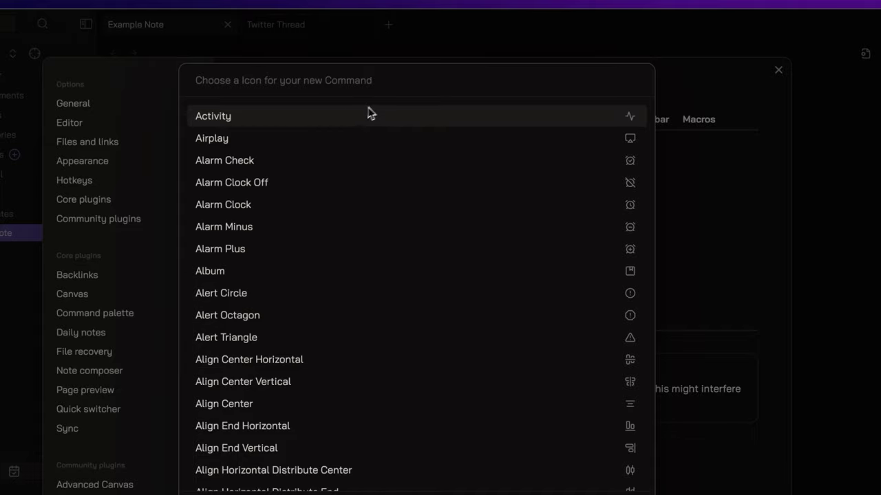
type("save")
left_click(412, 118)
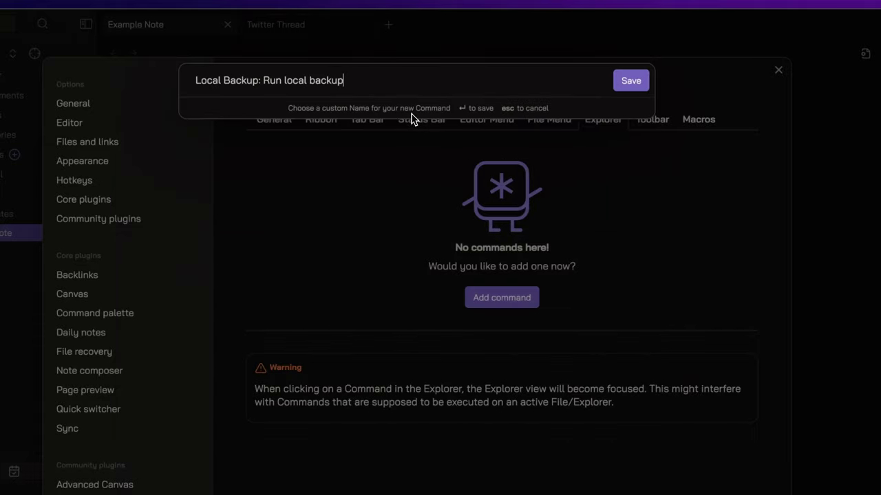
left_click(618, 82)
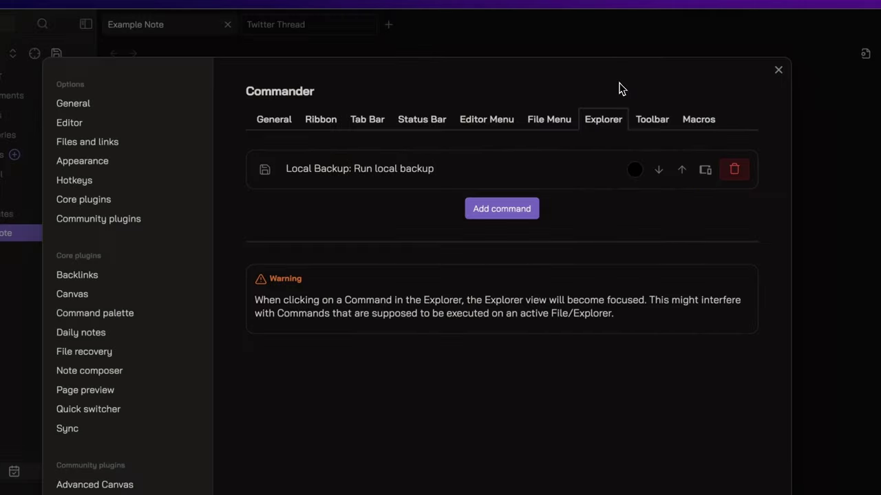
key("Escape")
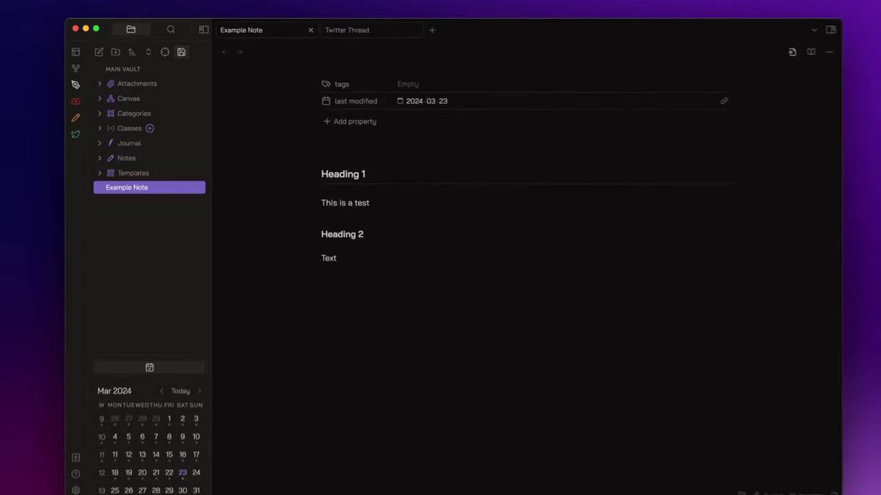
left_click(183, 50)
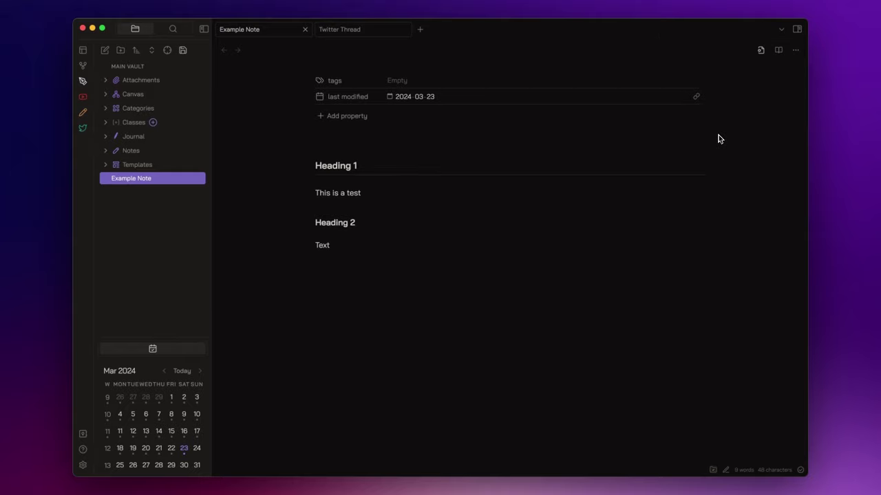
- Start a new Commander macro named 'Note Split Right'
key("super+comma")
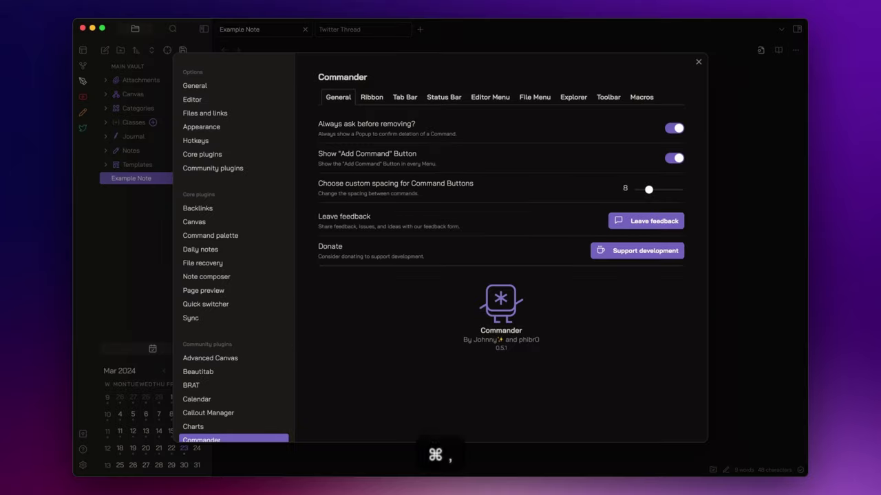
left_click(641, 98)
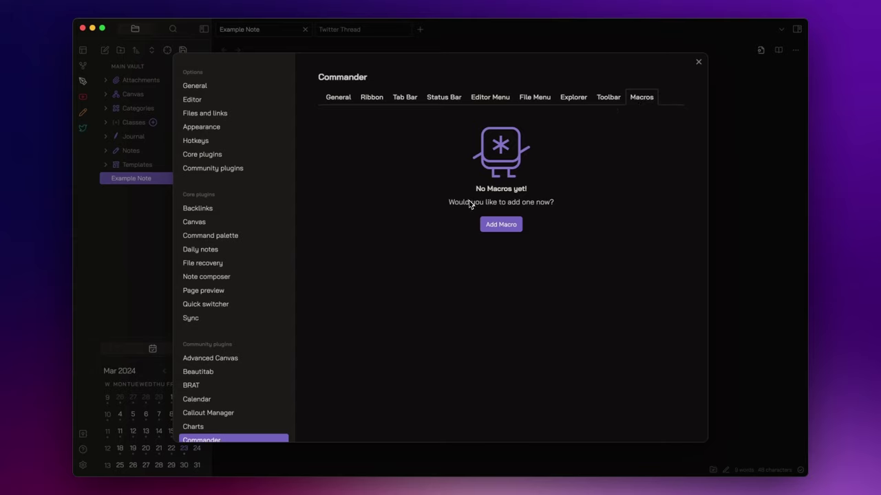
left_click(500, 225)
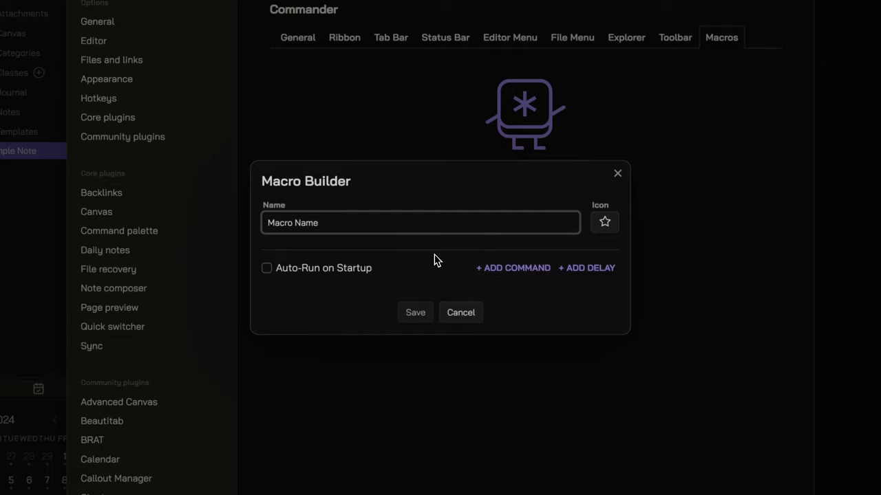
double_click(335, 227)
key("ctrl+a")
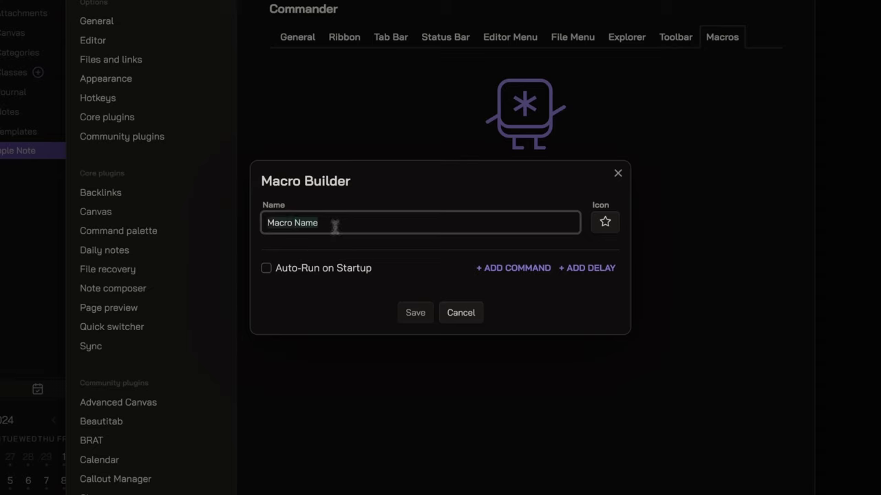
type("Note Split")
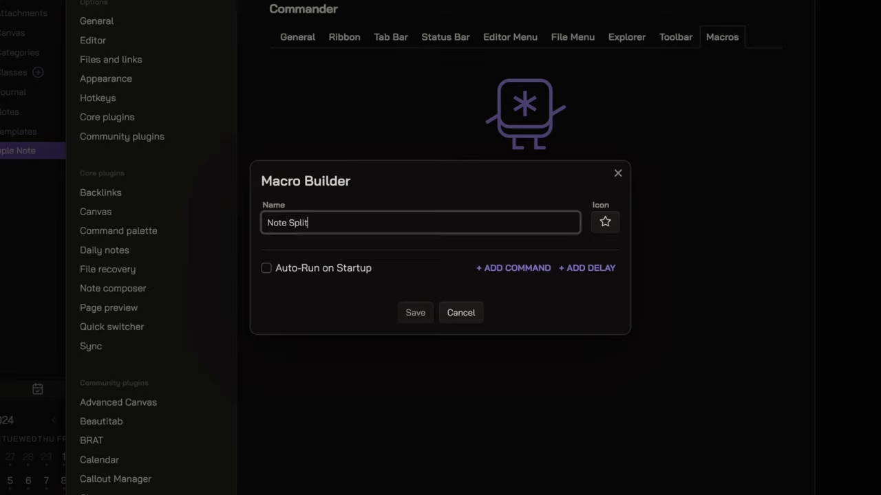
type(" Right")
- Add Create new note, a delay, and Split right as the macro's first steps
left_click(510, 267)
type("create")
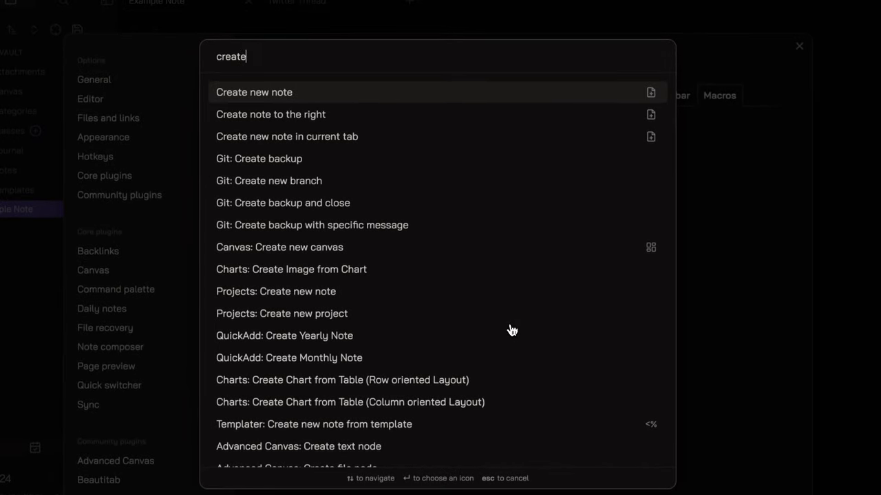
key("Return")
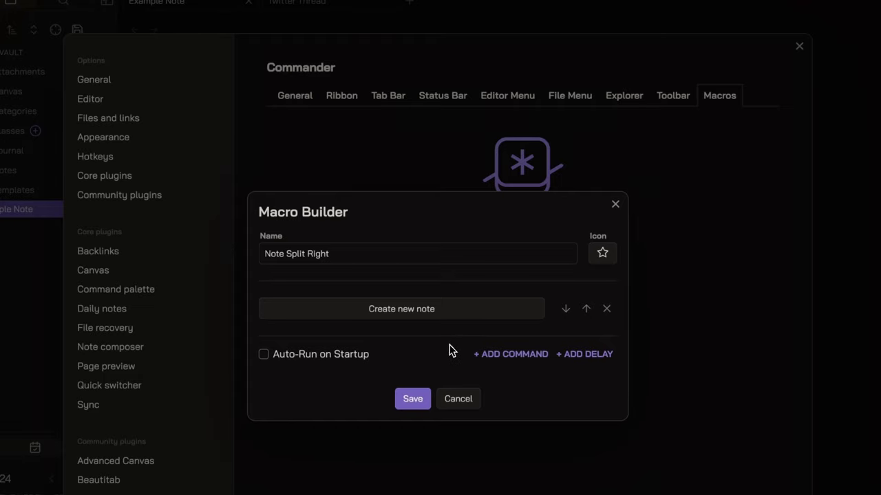
left_click(593, 354)
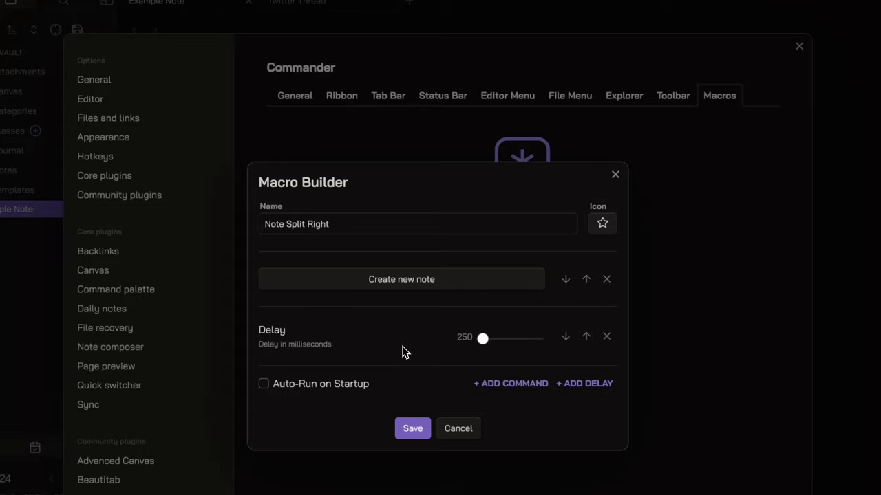
left_click(505, 390)
type("split")
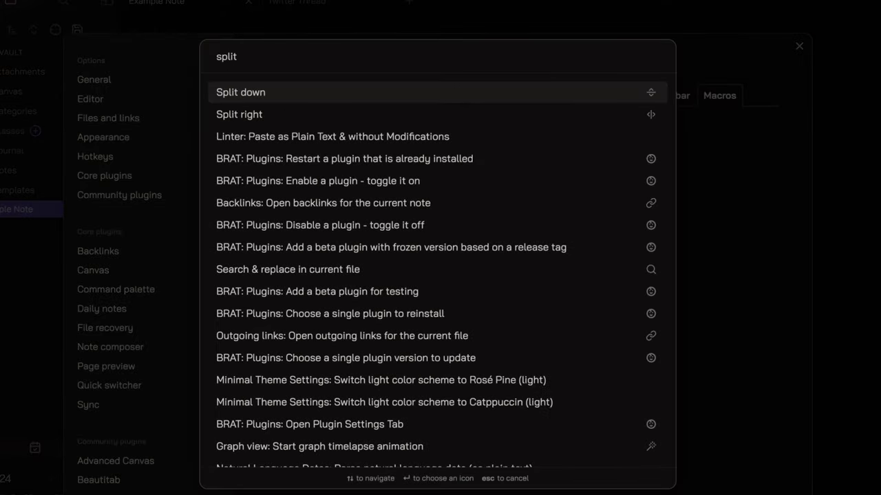
key("Down")
key("Return")
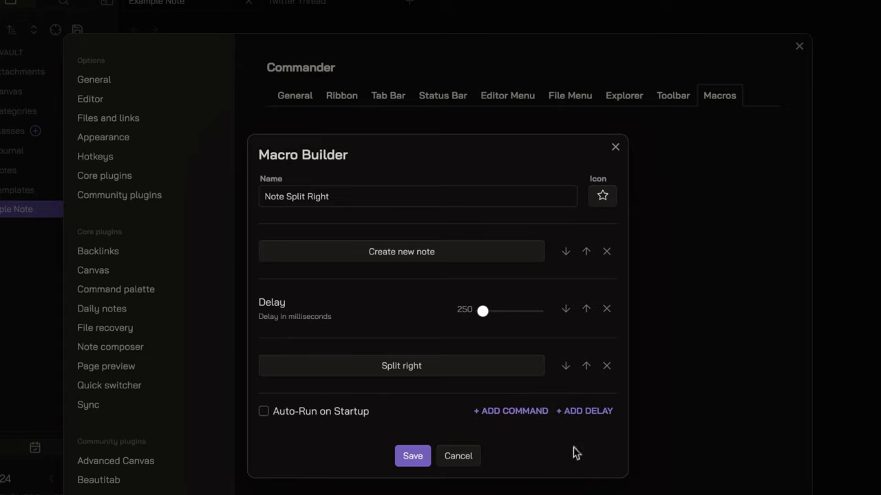
- Finish with a second delay and Toggle Live Preview/Source mode, then save the macro
left_click(581, 412)
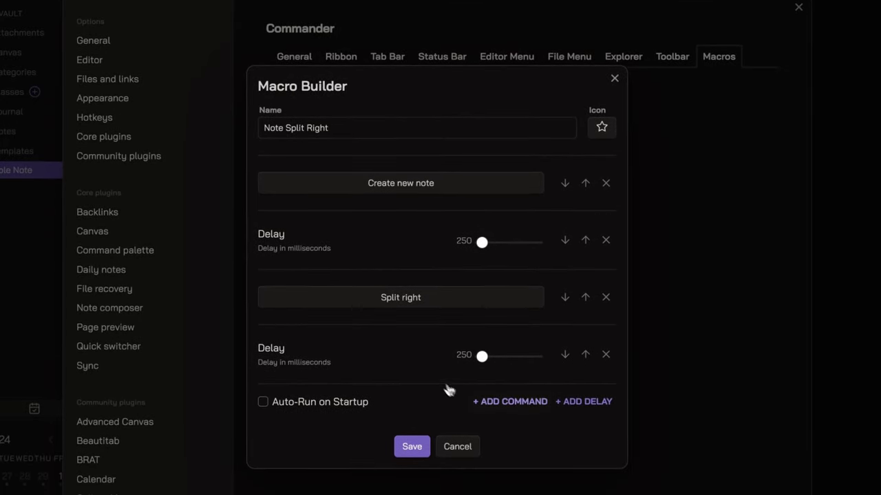
left_click(510, 432)
type("toggle")
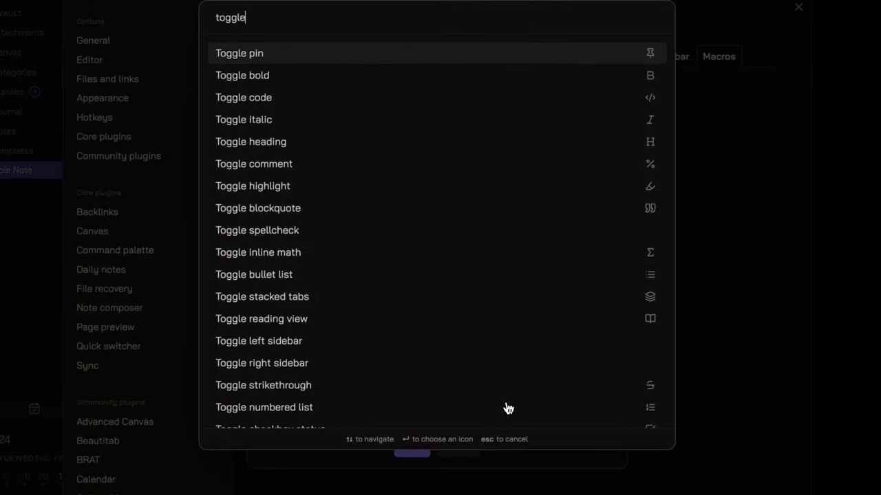
type(" li")
key("Return")
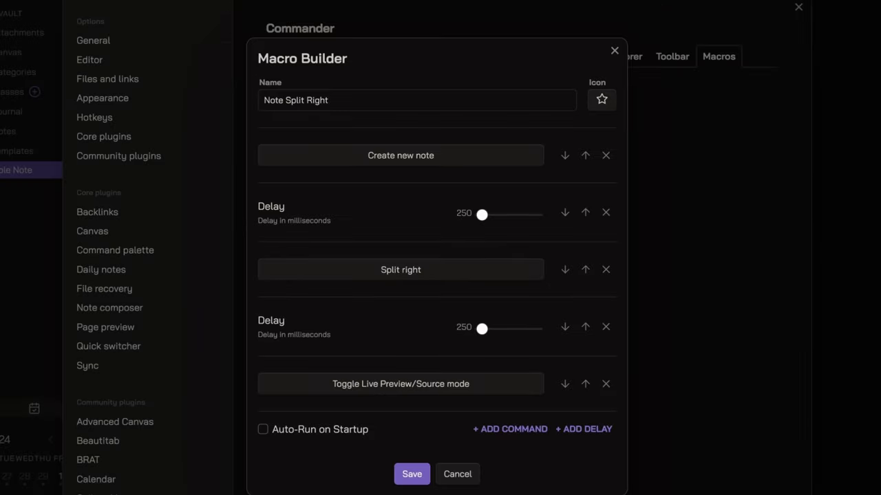
left_click(411, 474)
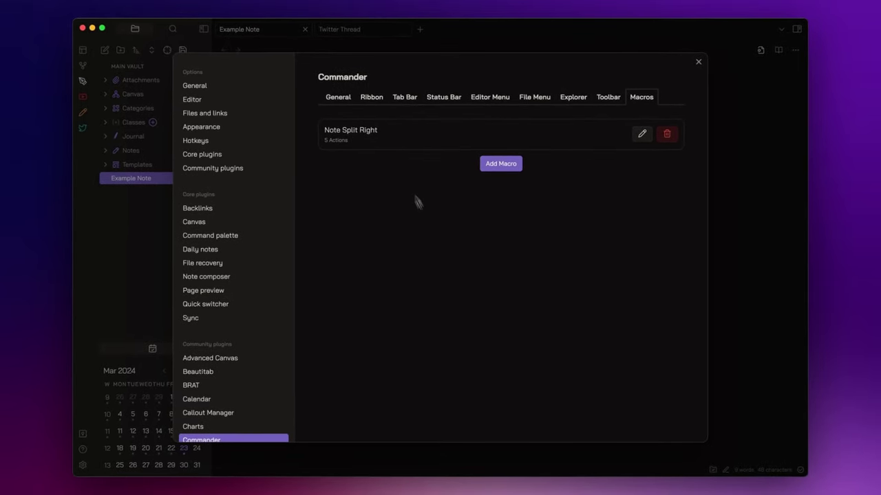
- Put Commander: Note Split Right on the ribbon with the File icon and close settings
left_click(371, 99)
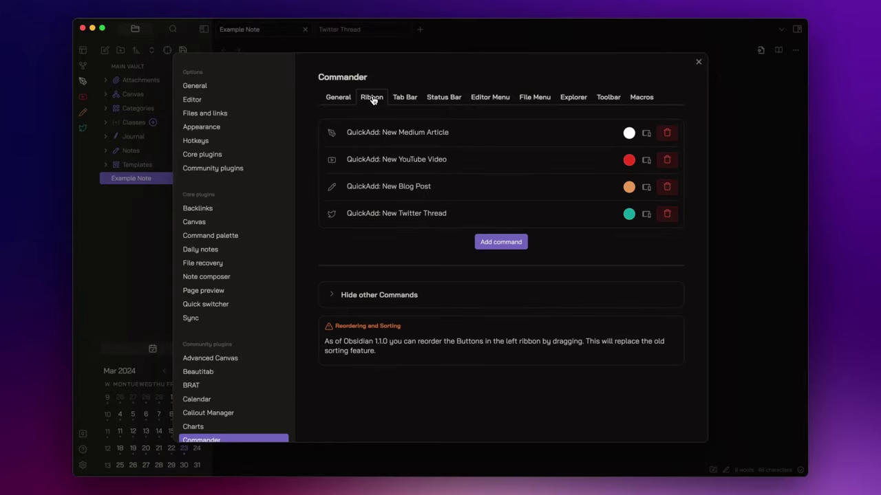
left_click(501, 242)
type("note ri")
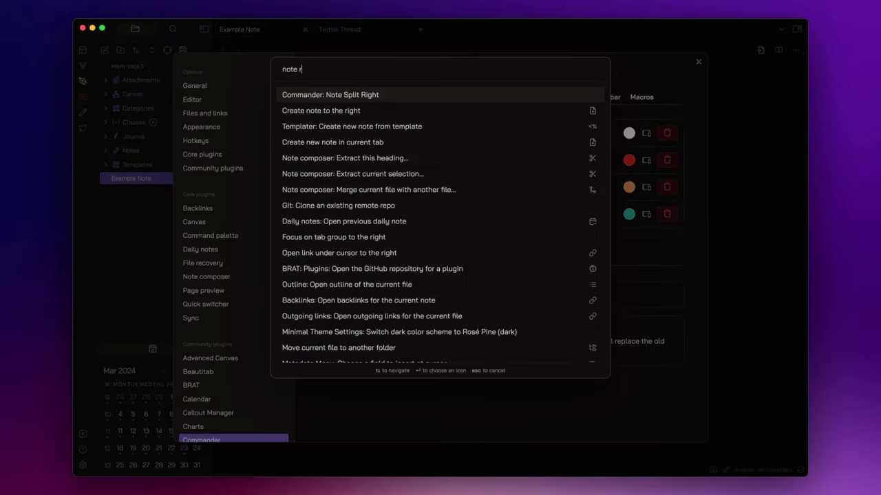
left_click(474, 97)
type("file")
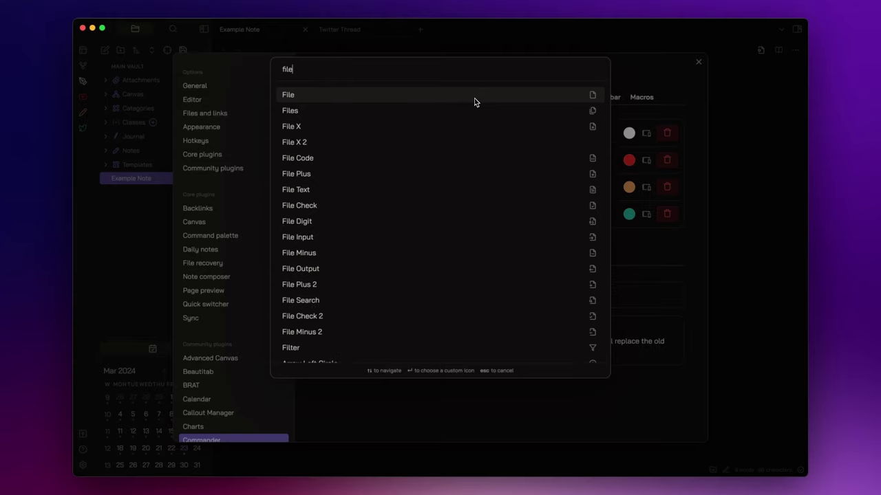
left_click(474, 101)
left_click(590, 73)
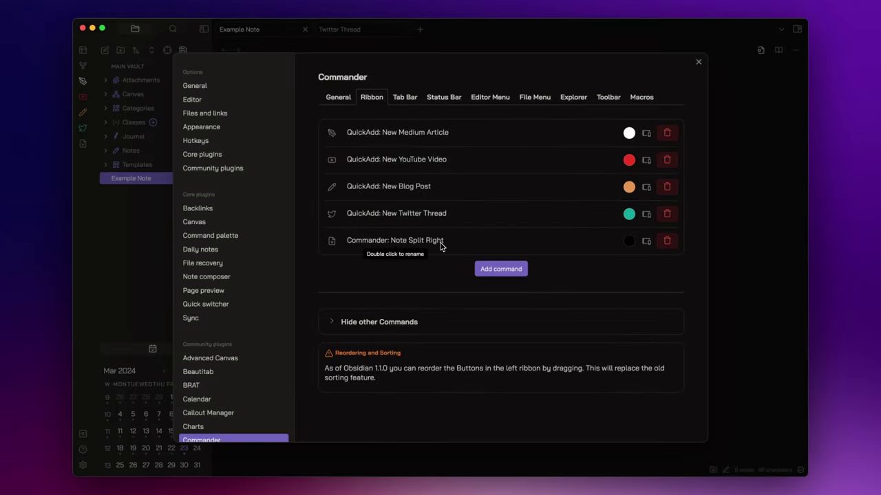
key("Escape")
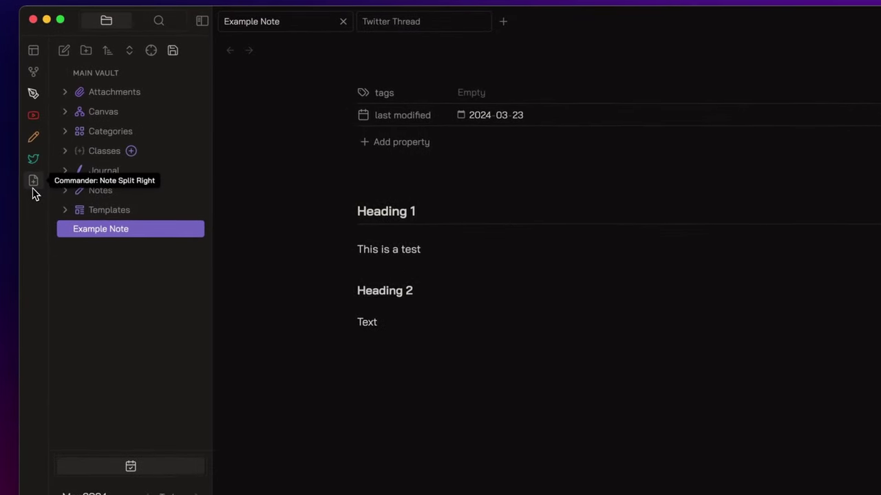
- Run Note Split Right, then type '# Header 1', '## Header 2' and ``` in the right note
left_click(33, 192)
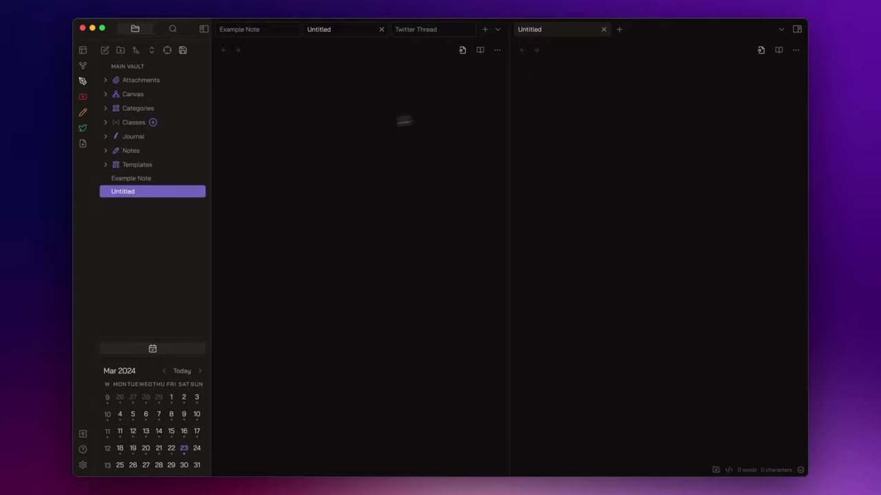
left_click(582, 108)
type("#")
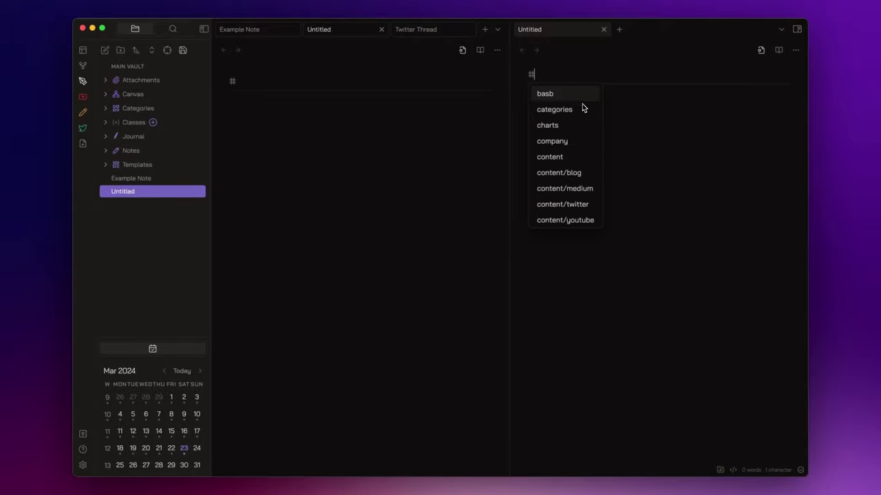
type(" Header 1")
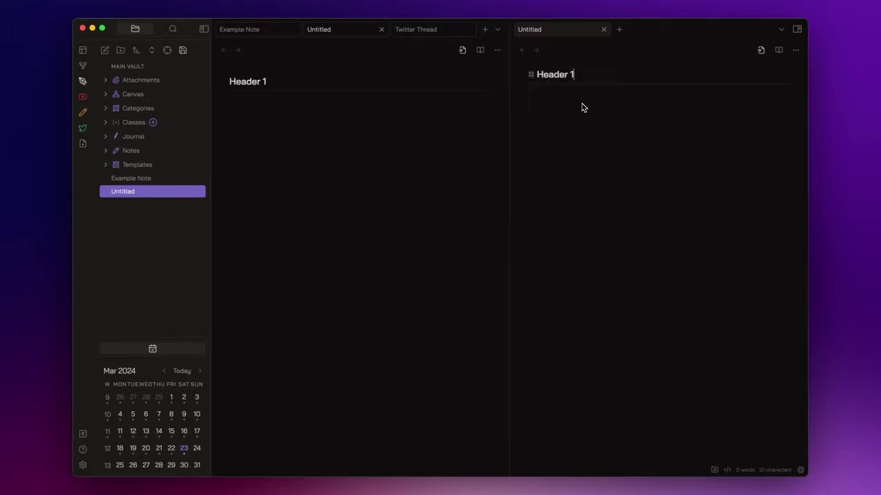
key("Return")
type("## Header")
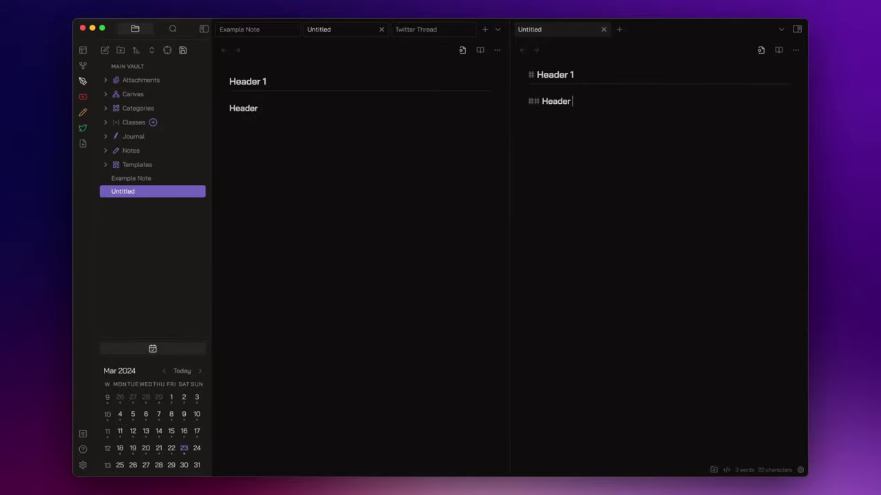
type(" 2")
key("Return")
type("```")
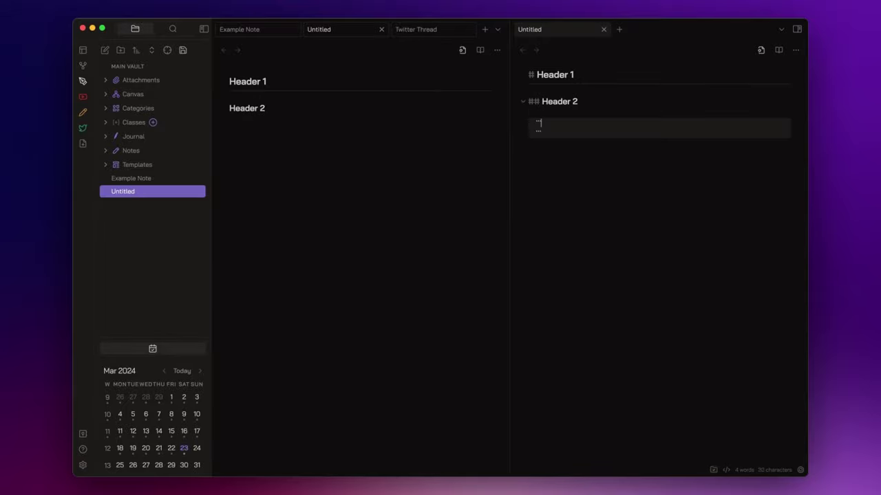